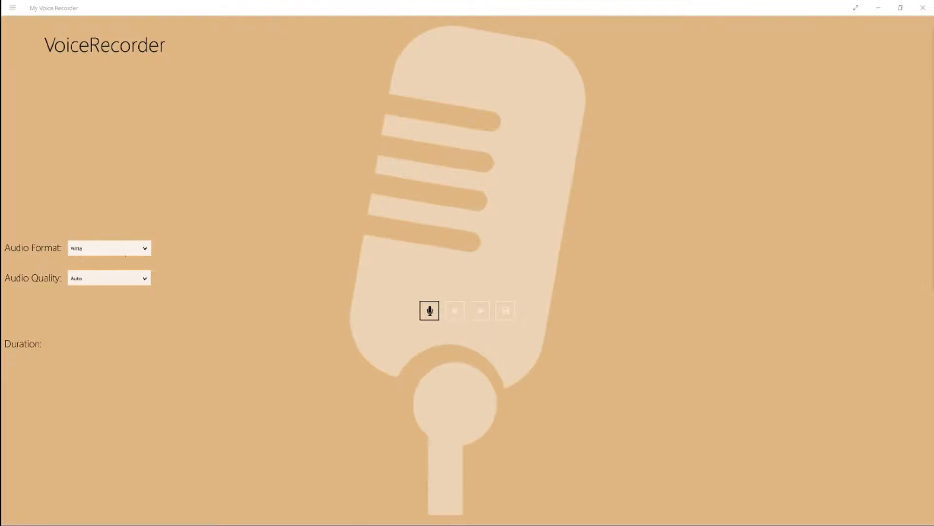
Set the recording's audio quality to High.
{"action": "left_click", "coordinate": [117, 282]}
{"action": "left_click", "coordinate": [119, 293]}
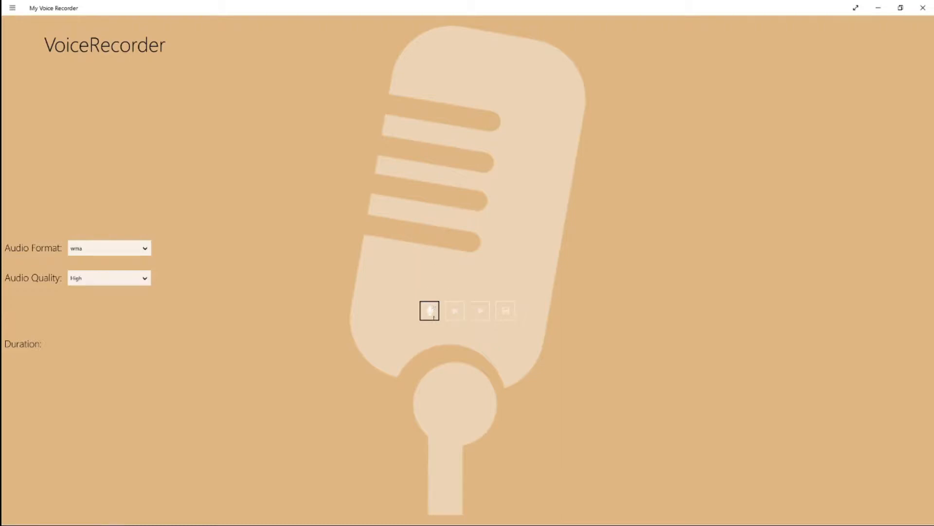
Record a short test voice clip and play it back.
{"action": "left_click", "coordinate": [431, 309]}
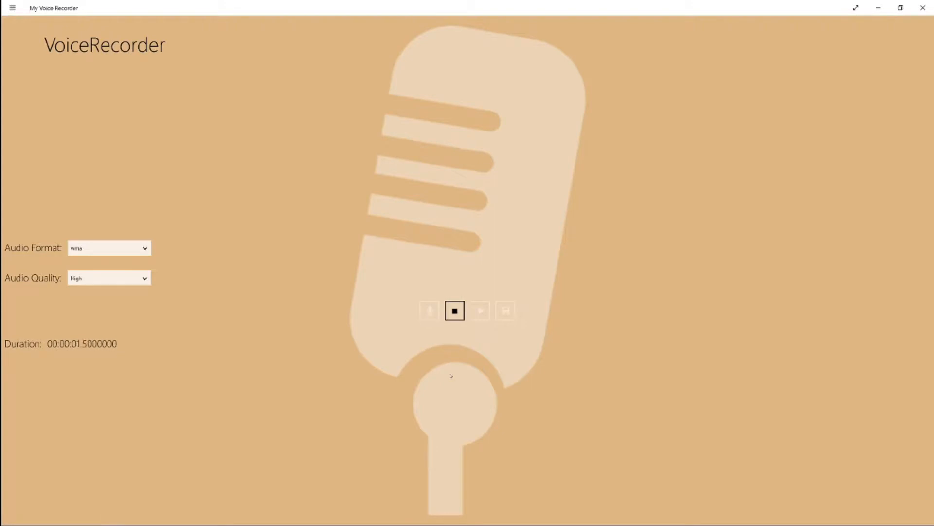
{"action": "left_click", "coordinate": [453, 315]}
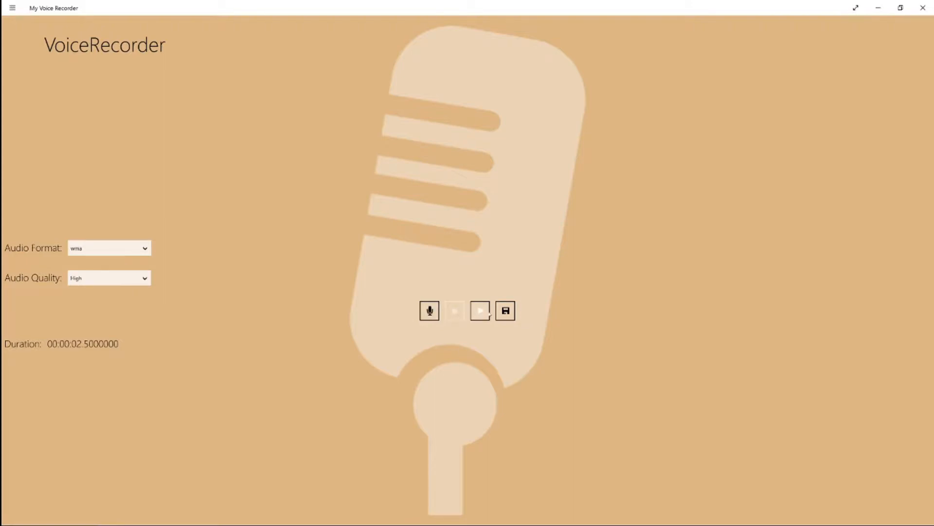
{"action": "left_click", "coordinate": [488, 309]}
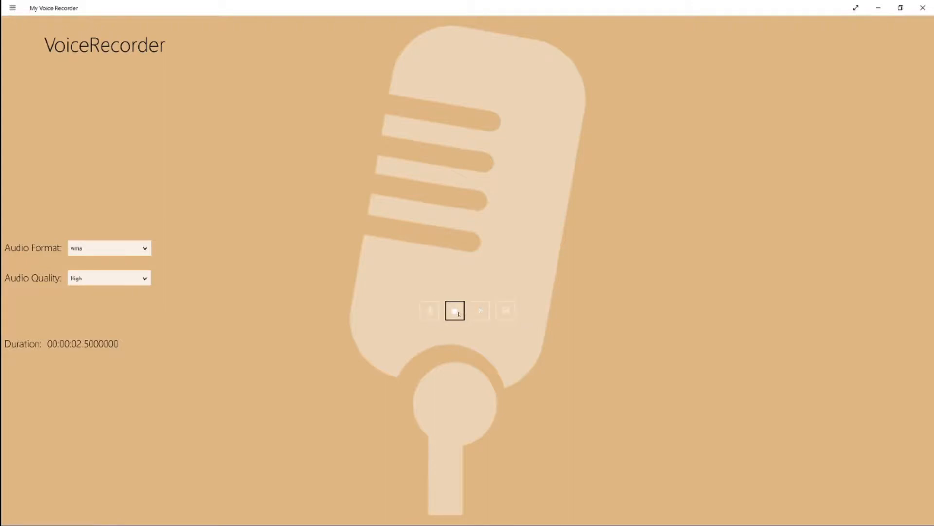
{"action": "left_click", "coordinate": [455, 316]}
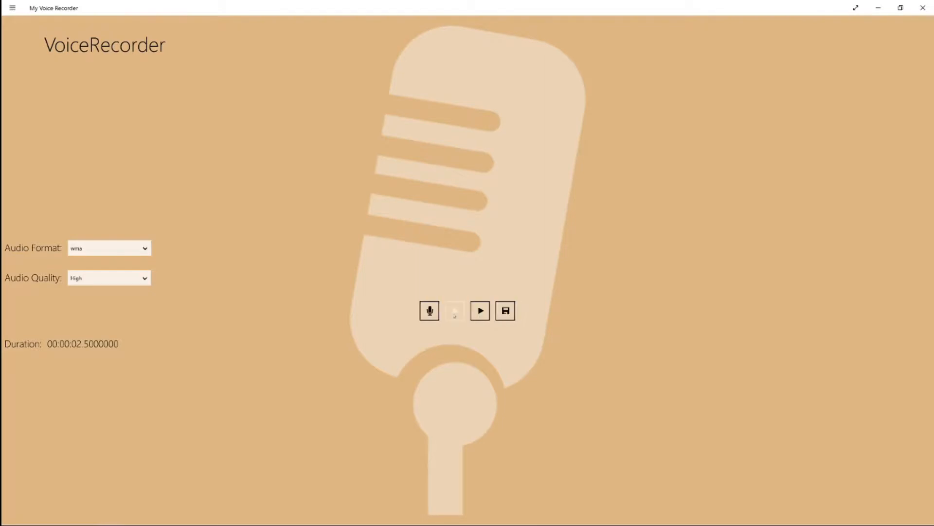
Record a new short voice clip over the previous take and play it back.
{"action": "left_click", "coordinate": [430, 311]}
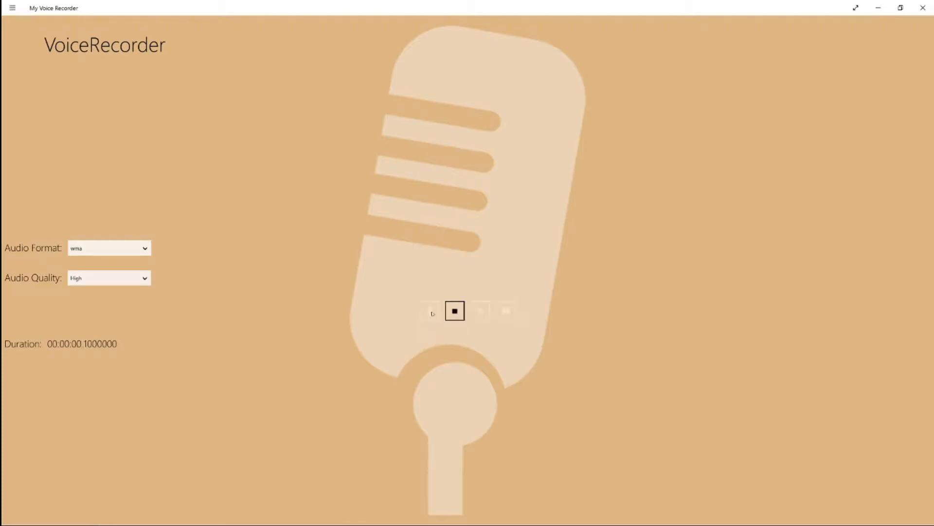
{"action": "left_click", "coordinate": [454, 313]}
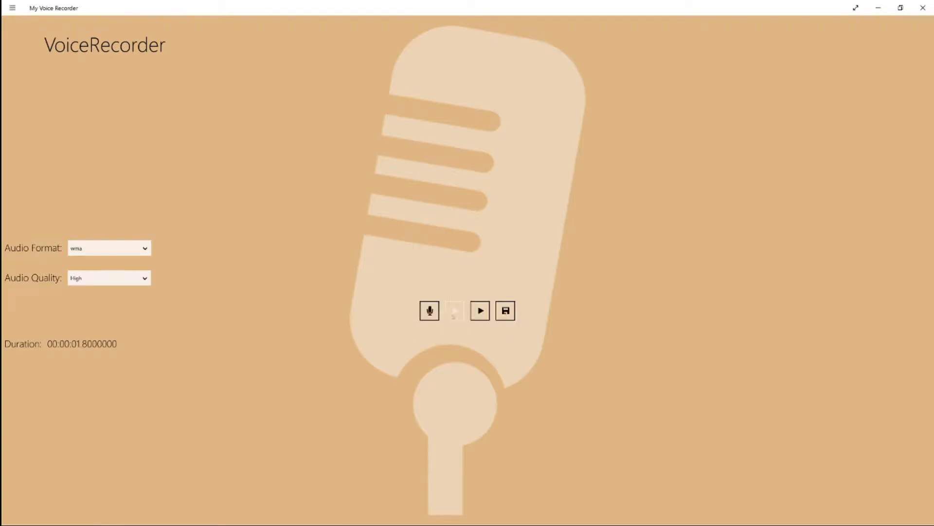
{"action": "left_click", "coordinate": [481, 312]}
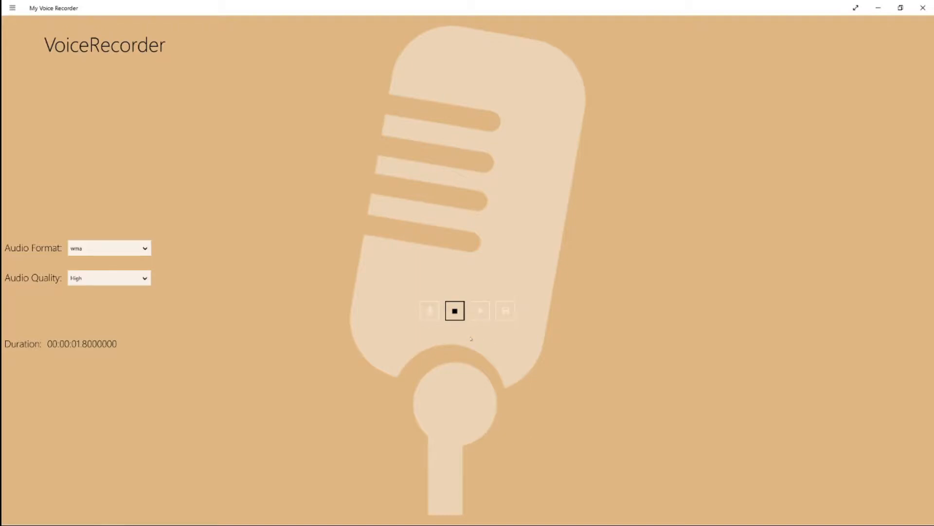
Save the recorded clip in the Music folder as "Where the hell ar".
{"action": "left_click", "coordinate": [506, 311]}
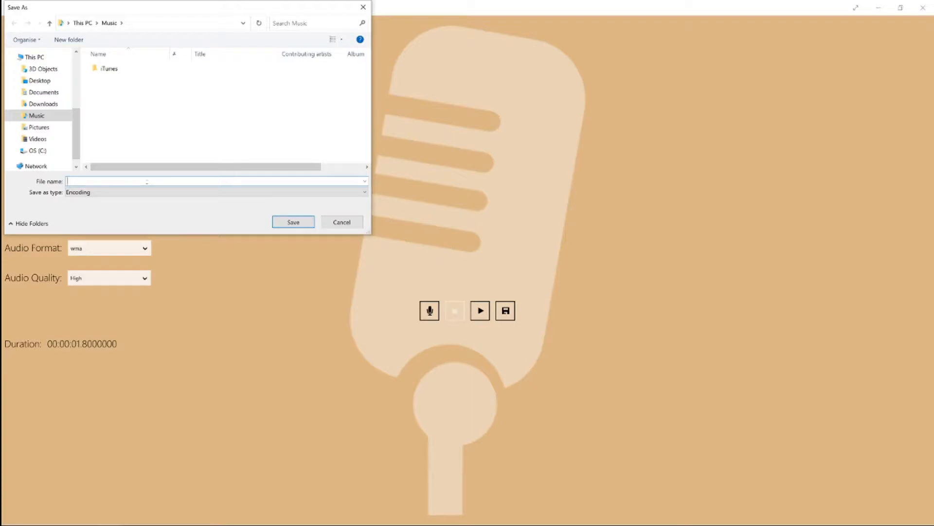
{"action": "type", "text": "Where the hell ar"}
{"action": "key", "text": "Return"}
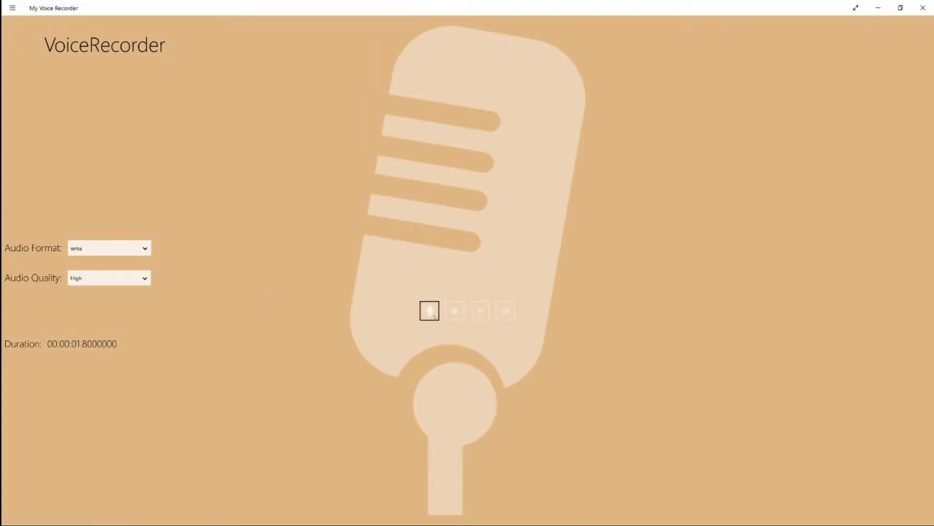
Record a second voice line about 3 seconds long and play it back.
{"action": "left_click", "coordinate": [434, 316]}
{"action": "left_click", "coordinate": [454, 315]}
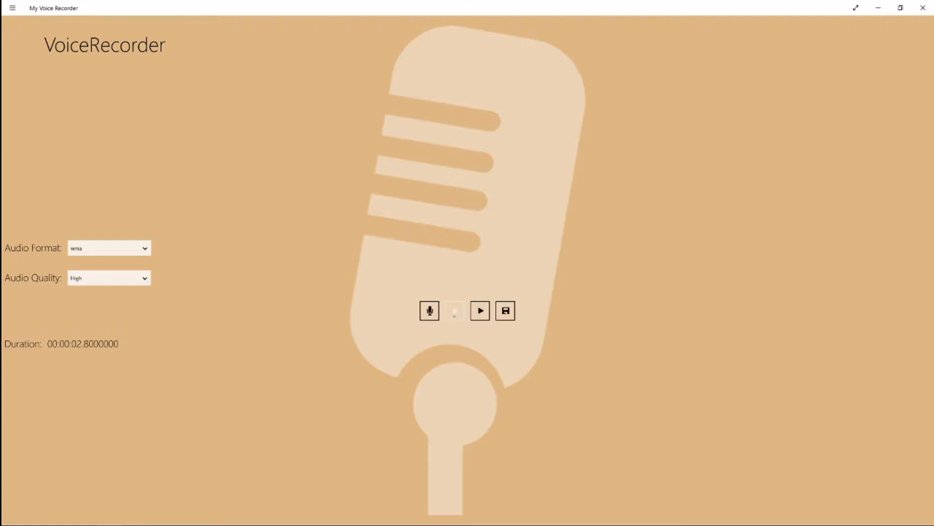
{"action": "left_click", "coordinate": [481, 311]}
{"action": "mouse_move", "coordinate": [271, 521]}
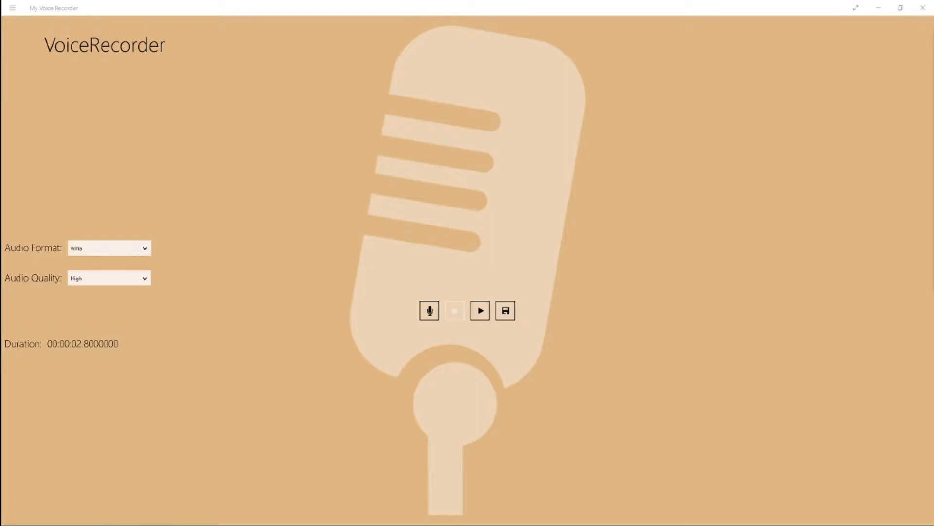
Save the second voice recording as "Woah Nice Doggy.".
{"action": "left_click", "coordinate": [506, 310]}
{"action": "type", "text": "Woah Nice Doggy."}
{"action": "key", "text": "Return"}
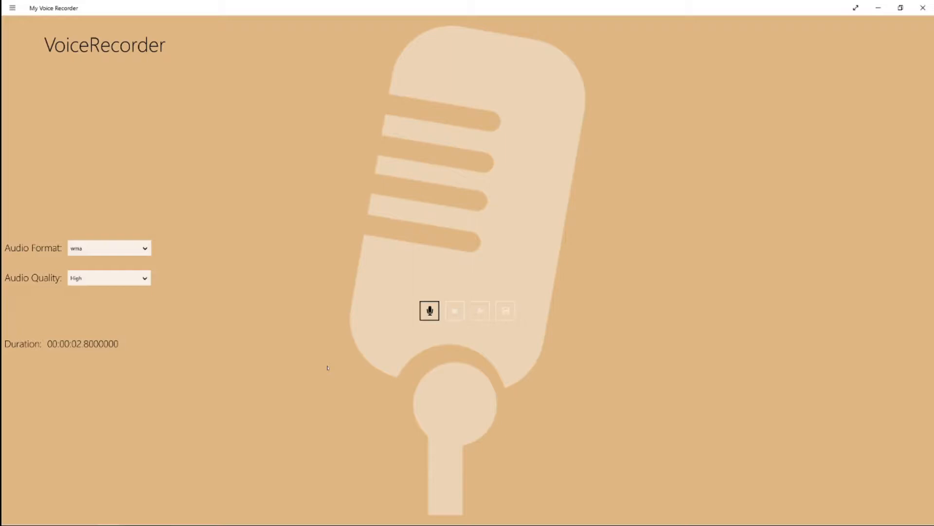
Record a third voice line about 3 seconds long at High quality.
{"action": "left_click", "coordinate": [431, 315]}
{"action": "left_click", "coordinate": [429, 311]}
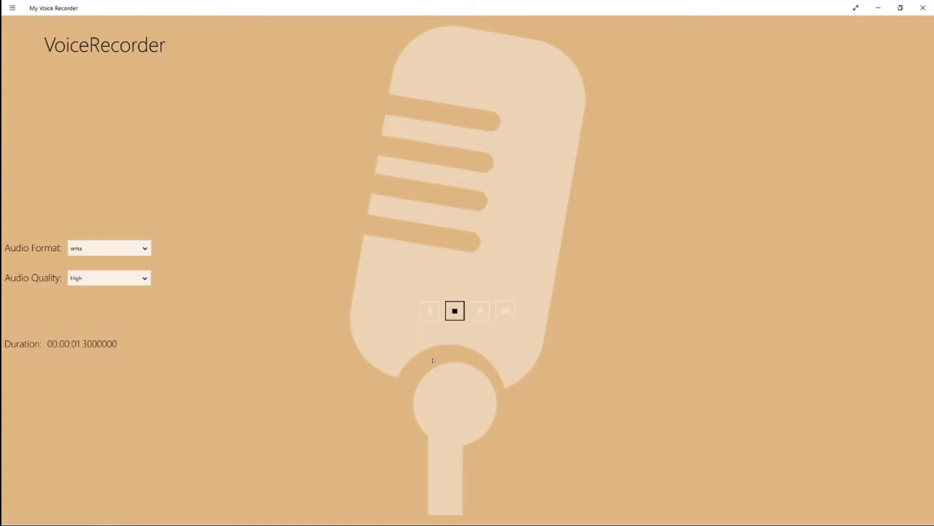
{"action": "left_click", "coordinate": [464, 315]}
{"action": "left_click", "coordinate": [454, 313]}
Save the third voice recording as "Hmmm this worked".
{"action": "left_click", "coordinate": [505, 310]}
{"action": "type", "text": "Hmmm"}
{"action": "type", "text": " this worked"}
{"action": "key", "text": "Return"}
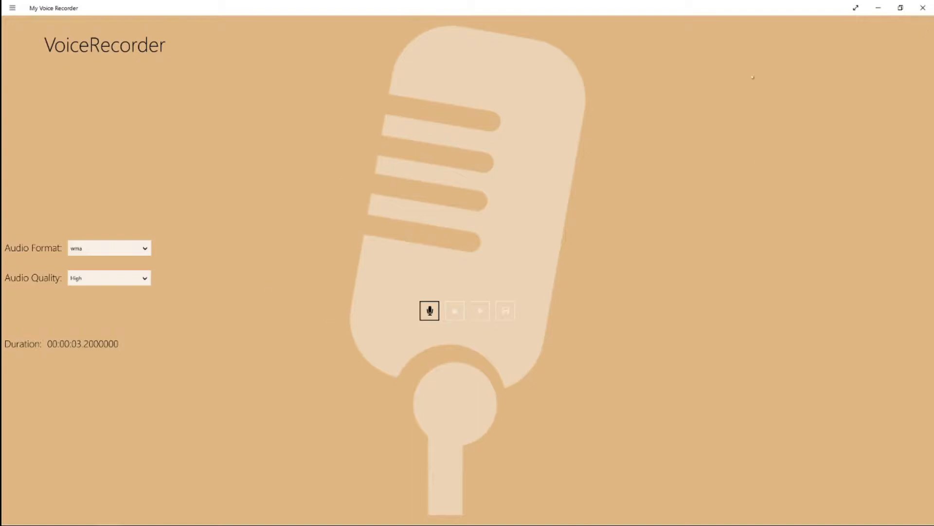
Close the voice recorder and switch to the Barghest_AnimBP animation blueprint in Unreal Editor.
{"action": "left_click", "coordinate": [922, 8]}
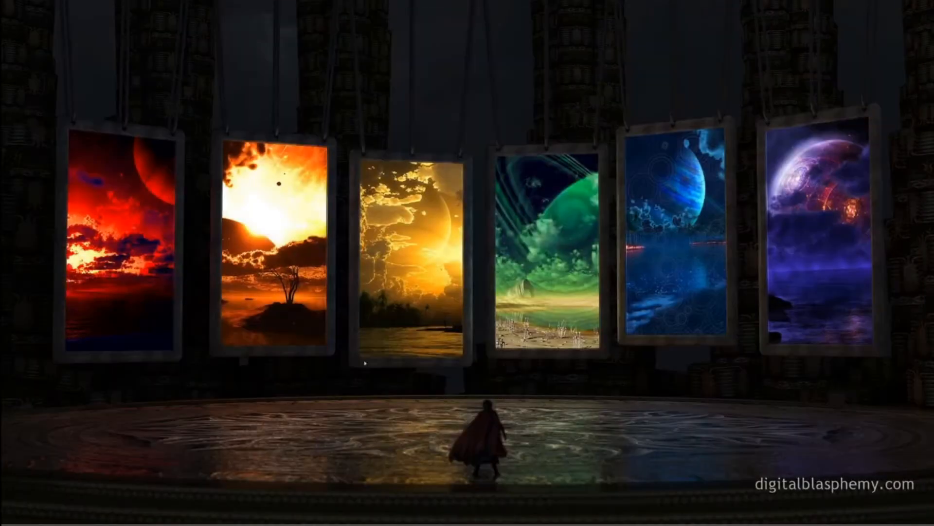
{"action": "left_click", "coordinate": [85, 516]}
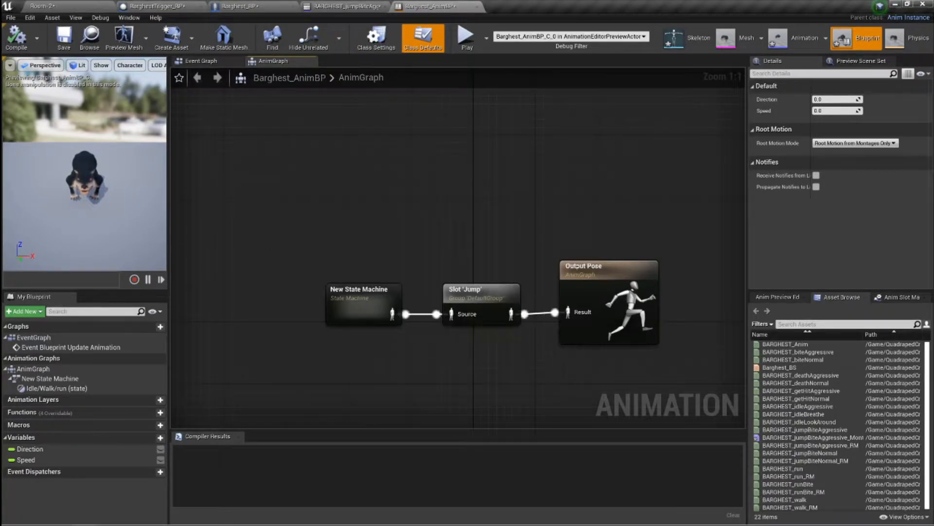
View the contents of New State Machine and the Event Graph in Barghest_AnimBP, and return to the AnimGraph.
{"action": "mouse_move", "coordinate": [364, 296]}
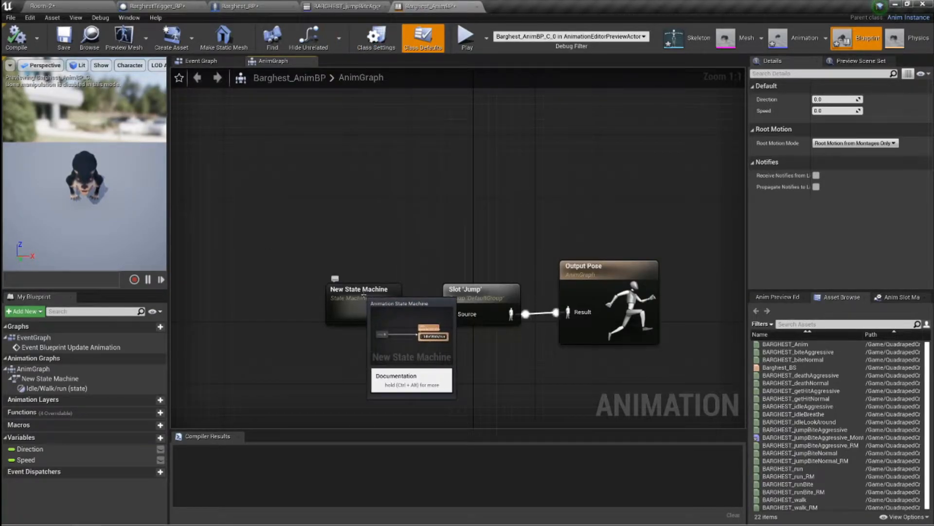
{"action": "double_click", "coordinate": [364, 296]}
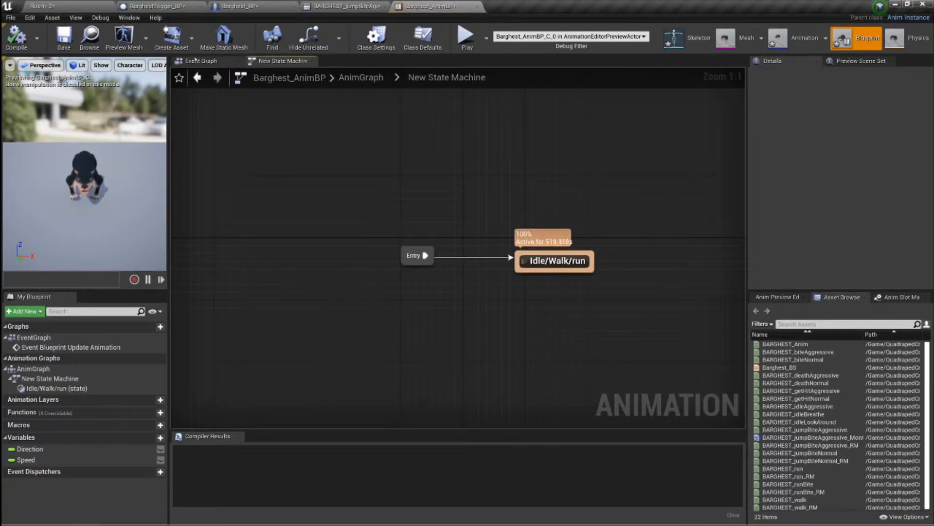
{"action": "left_click", "coordinate": [201, 60]}
{"action": "left_click", "coordinate": [284, 61]}
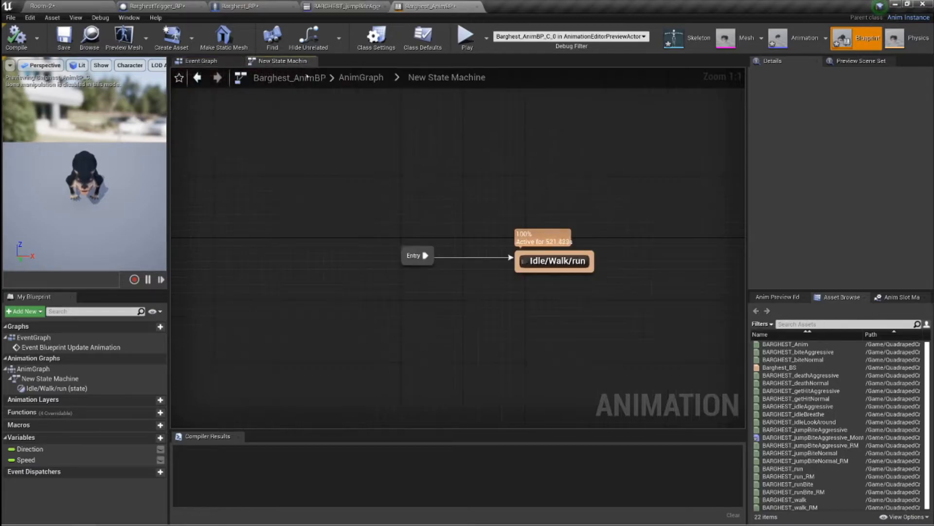
{"action": "left_click", "coordinate": [360, 77]}
{"action": "right_click", "coordinate": [386, 162]}
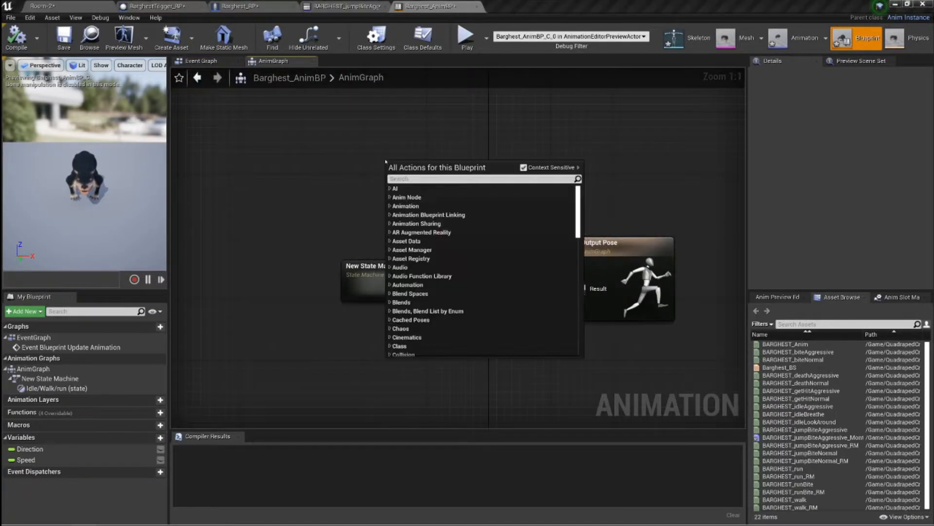
{"action": "type", "text": "State"}
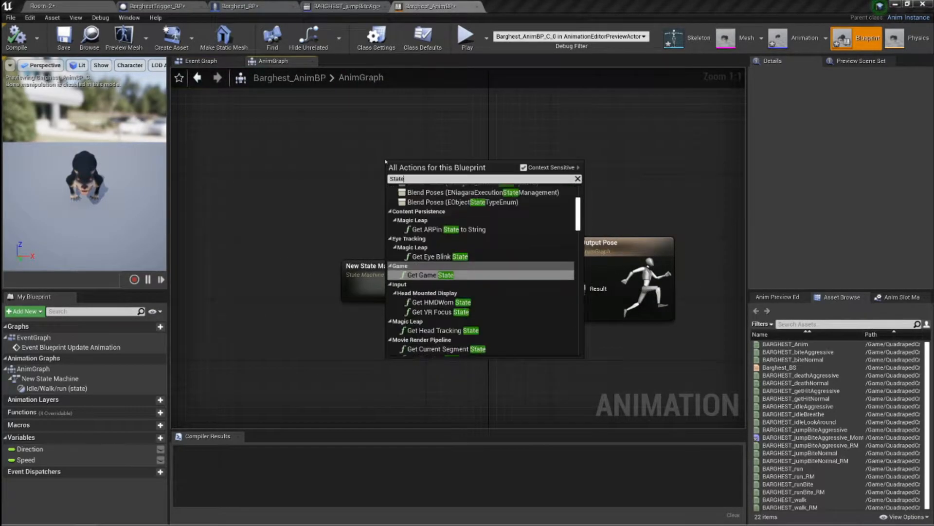
{"action": "type", "text": "machine"}
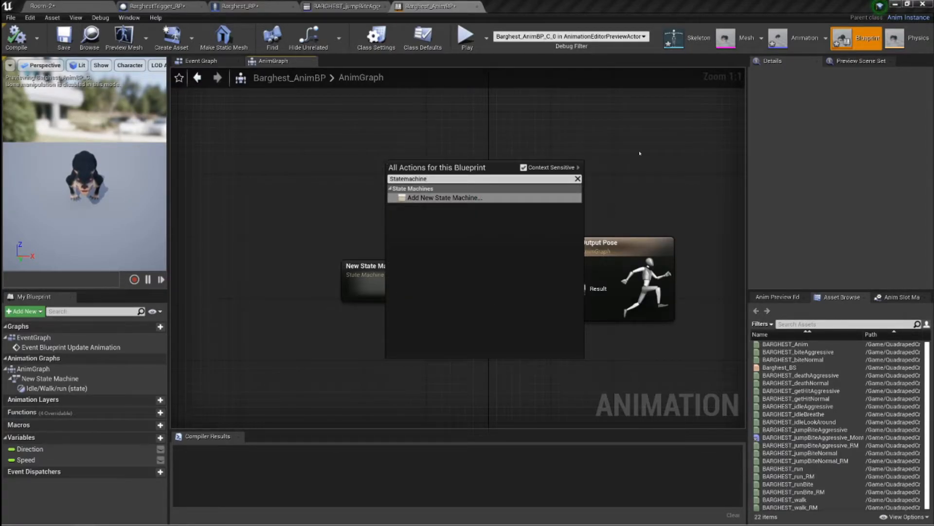
{"action": "left_click", "coordinate": [602, 154]}
Examine how the state machine's Entry leads to the Idle/Walk/run state and how that state drives its blendspace, and return to the AnimGraph.
{"action": "double_click", "coordinate": [366, 285]}
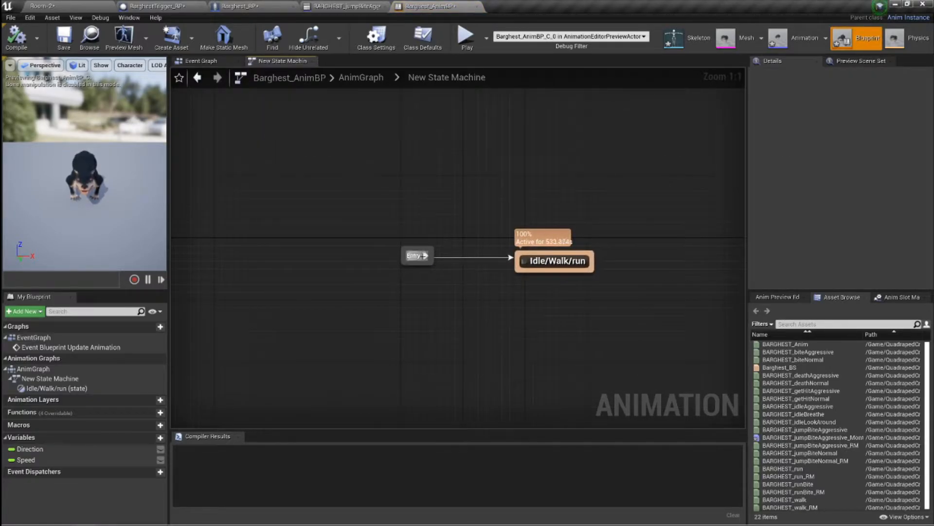
{"action": "left_click_drag", "start_coordinate": [426, 255], "coordinate": [537, 147]}
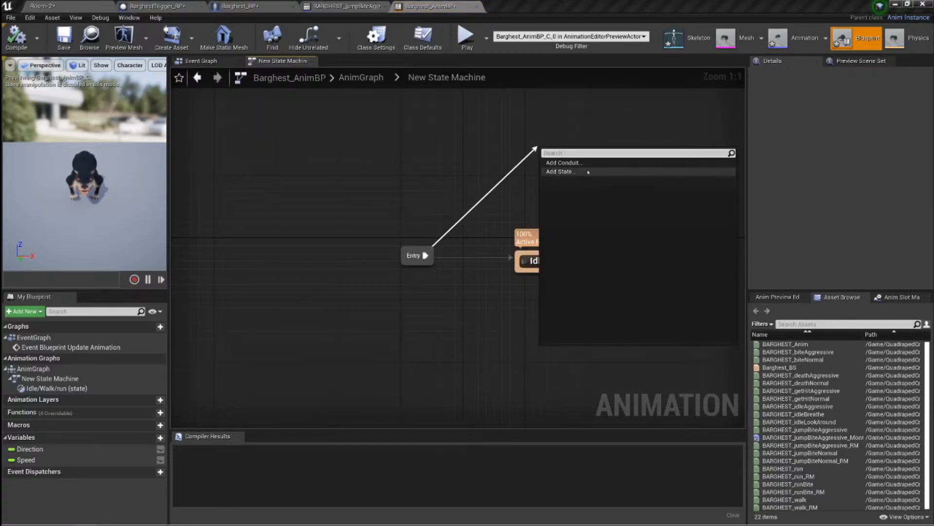
{"action": "left_click", "coordinate": [466, 125]}
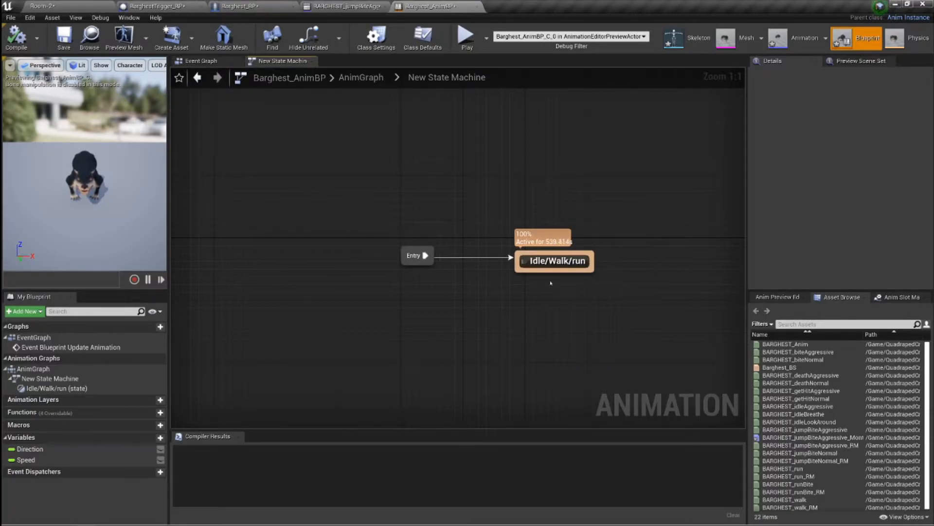
{"action": "left_click", "coordinate": [558, 261]}
{"action": "double_click", "coordinate": [558, 261]}
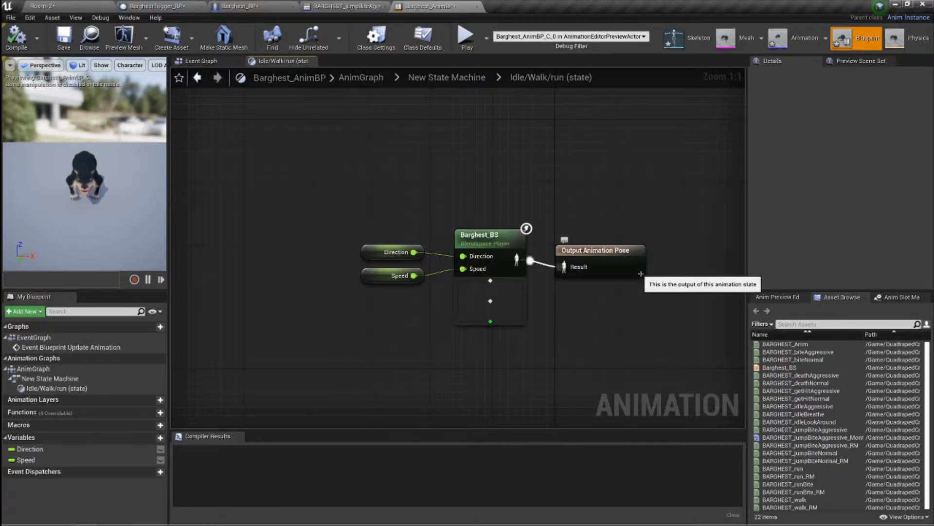
{"action": "left_click", "coordinate": [446, 77]}
{"action": "left_click", "coordinate": [361, 77]}
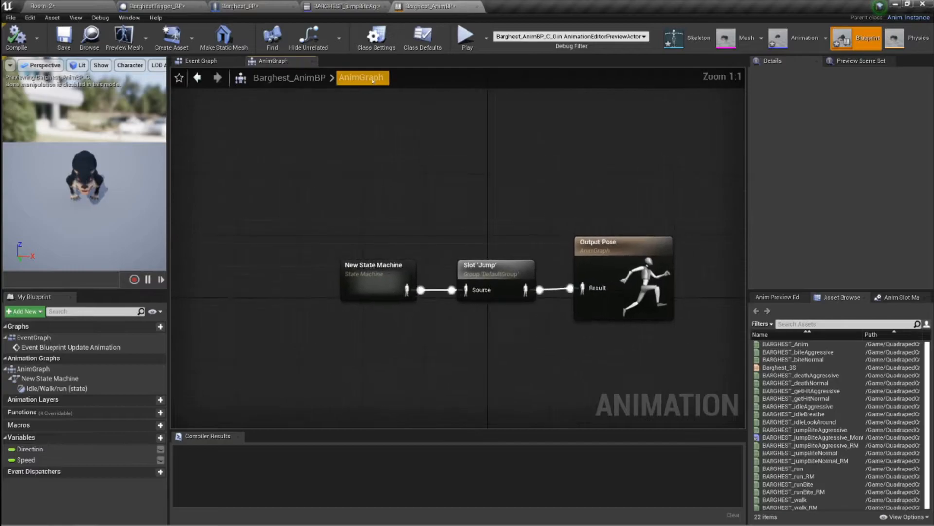
Move the New State Machine node farther away from the Slot 'Jump' node.
{"action": "left_click_drag", "start_coordinate": [378, 266], "coordinate": [319, 266]}
{"action": "left_click", "coordinate": [331, 267]}
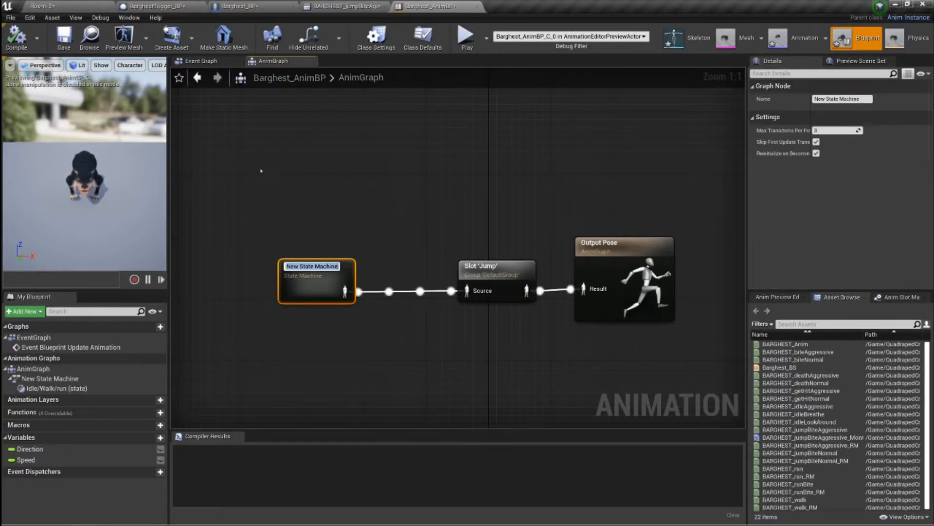
Examine the sections and animation slots of the BARGHEST_jumpBiteAggressive montage, and close the montage.
{"action": "left_click", "coordinate": [341, 6]}
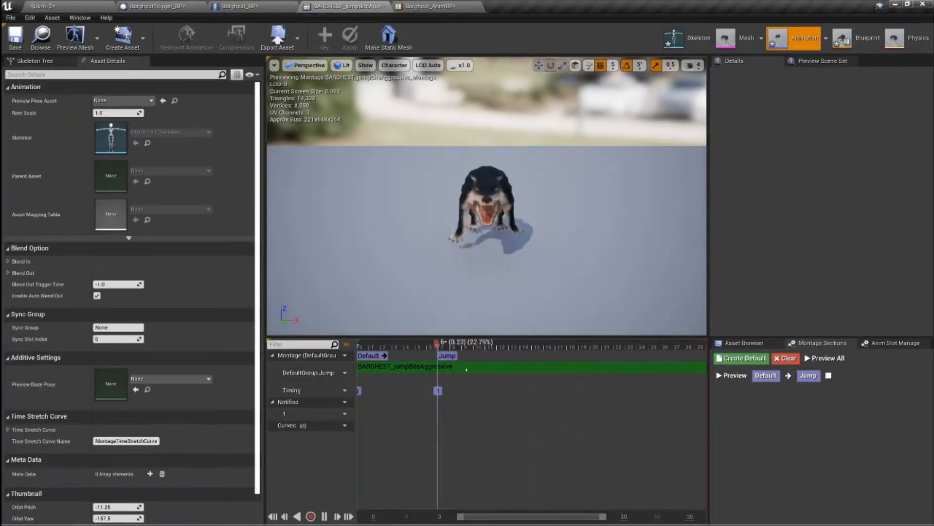
{"action": "left_click", "coordinate": [895, 343]}
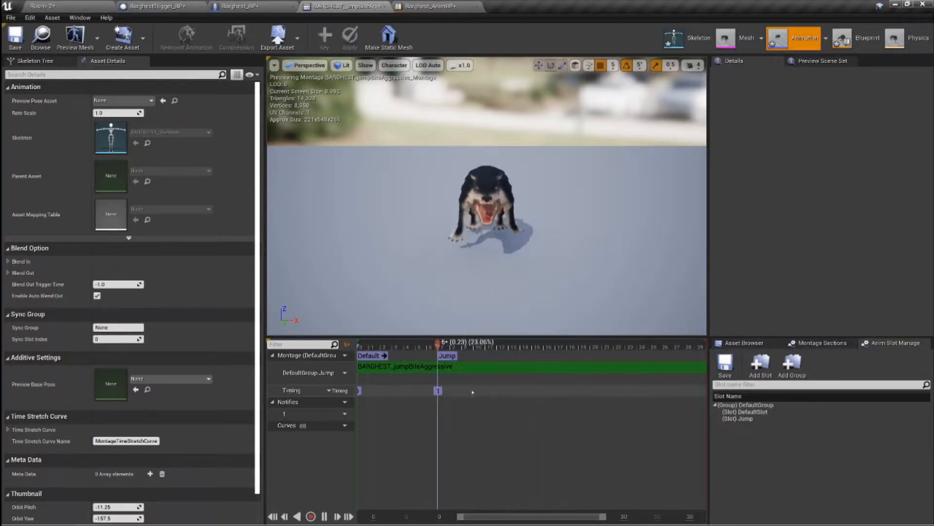
{"action": "right_click_drag", "start_coordinate": [437, 390], "coordinate": [439, 390]}
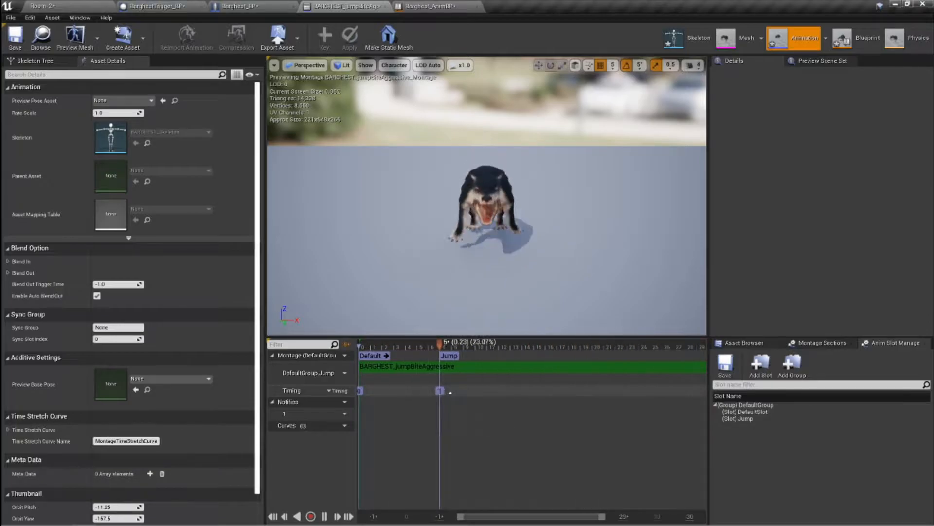
{"action": "right_click", "coordinate": [489, 384]}
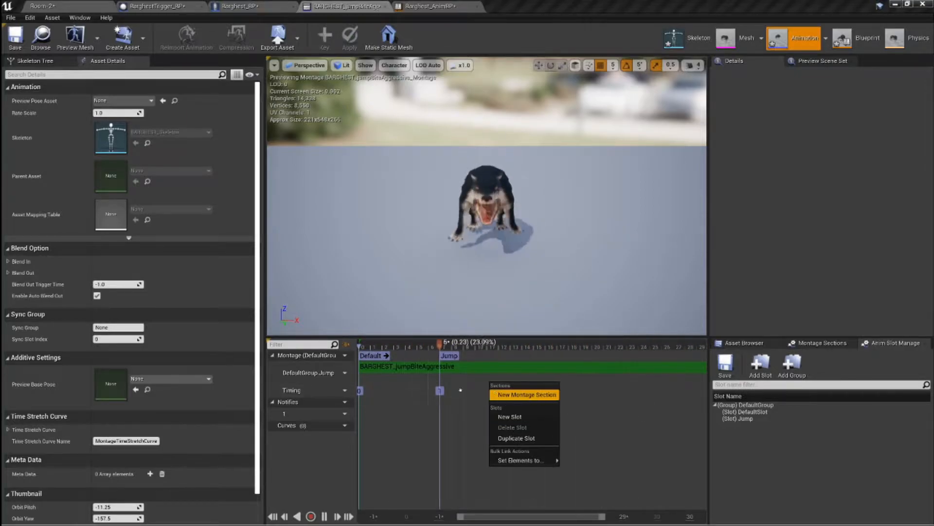
{"action": "left_click", "coordinate": [506, 395]}
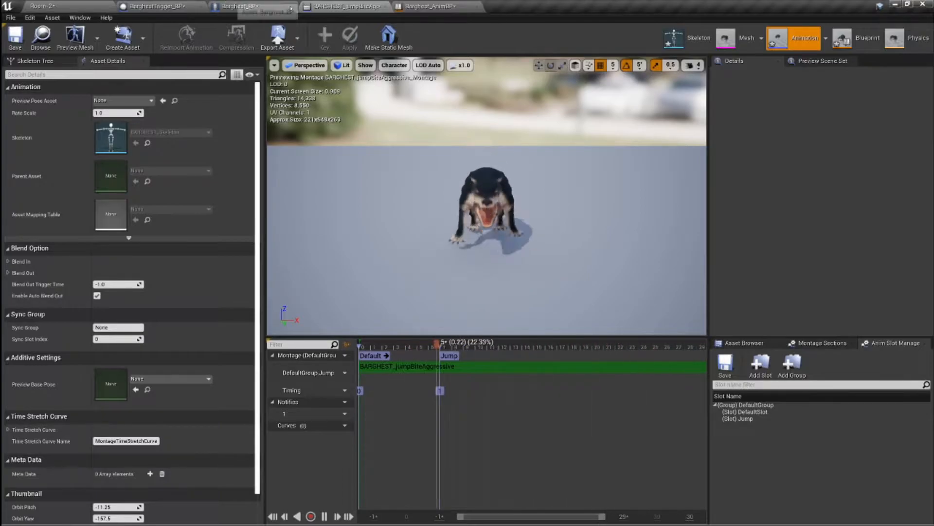
{"action": "left_click", "coordinate": [384, 6]}
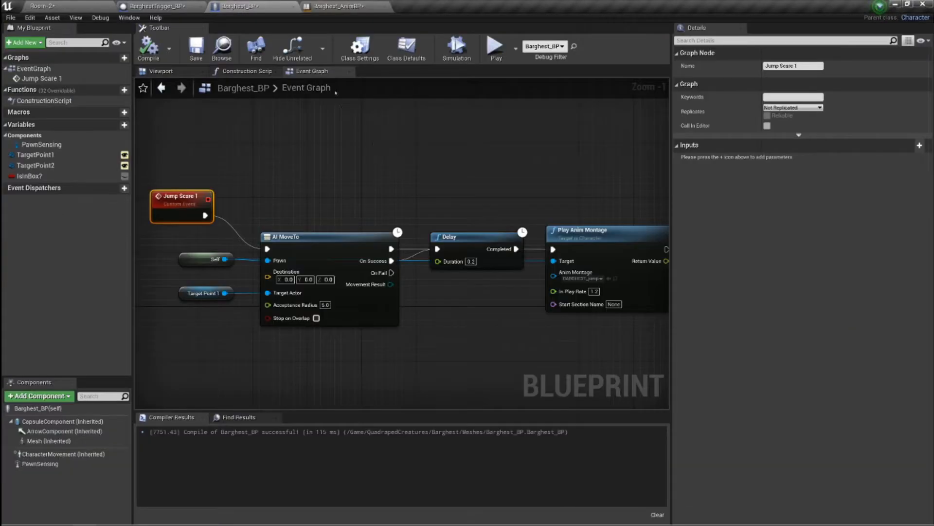
Add a Slot 'DefaultSlot' node in Barghest_AnimBP's AnimGraph, view its slot name options, and delete the node.
{"action": "left_click", "coordinate": [340, 6]}
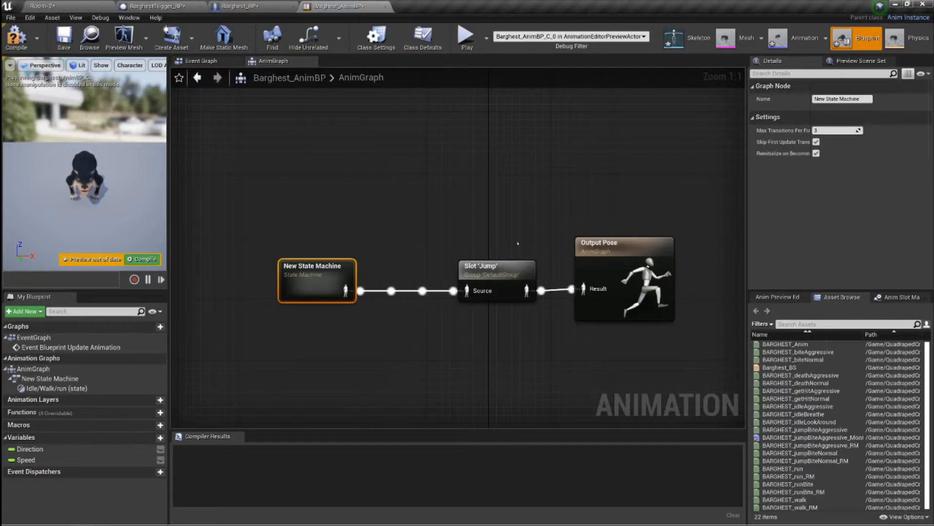
{"action": "right_click", "coordinate": [439, 335]}
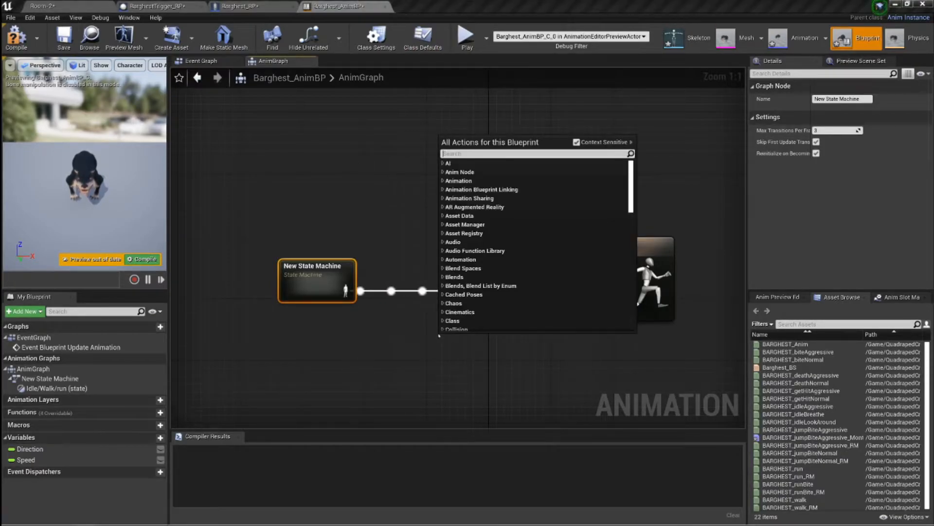
{"action": "type", "text": "Slot"}
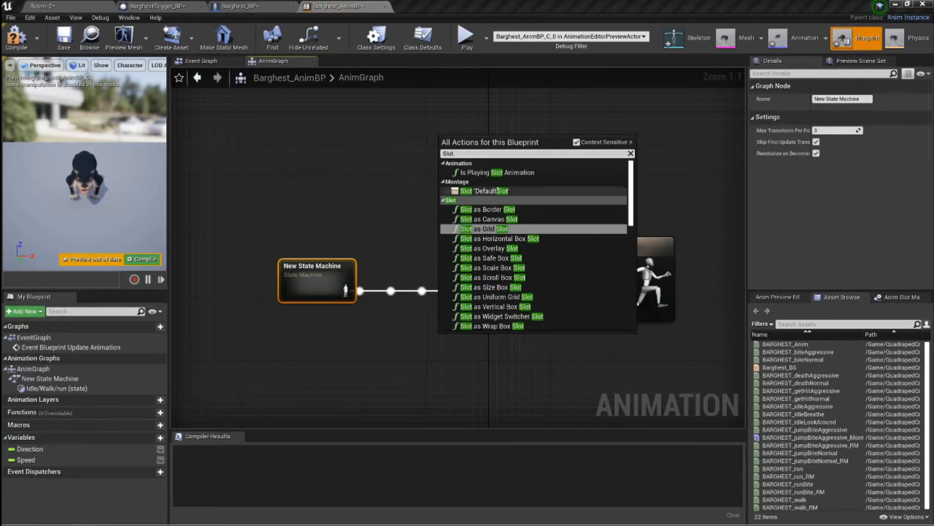
{"action": "left_click", "coordinate": [482, 191]}
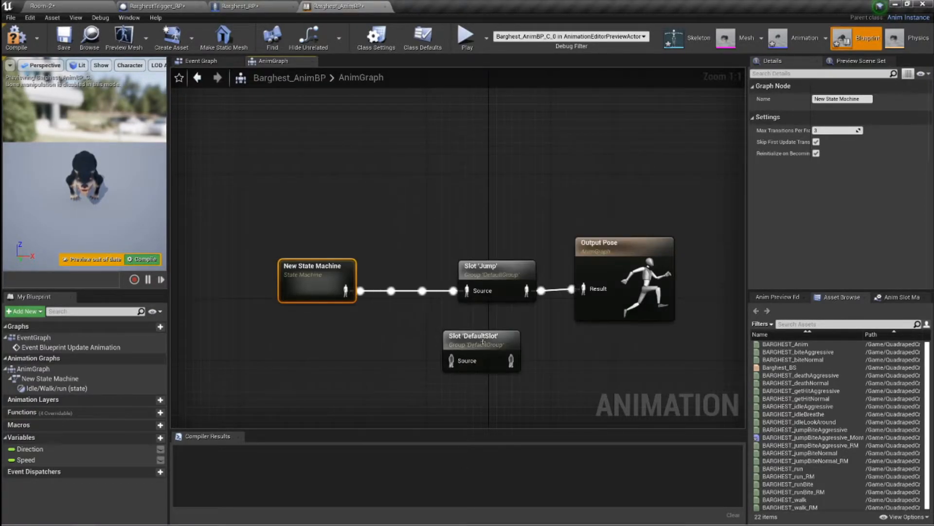
{"action": "left_click", "coordinate": [452, 334]}
{"action": "left_click", "coordinate": [882, 101]}
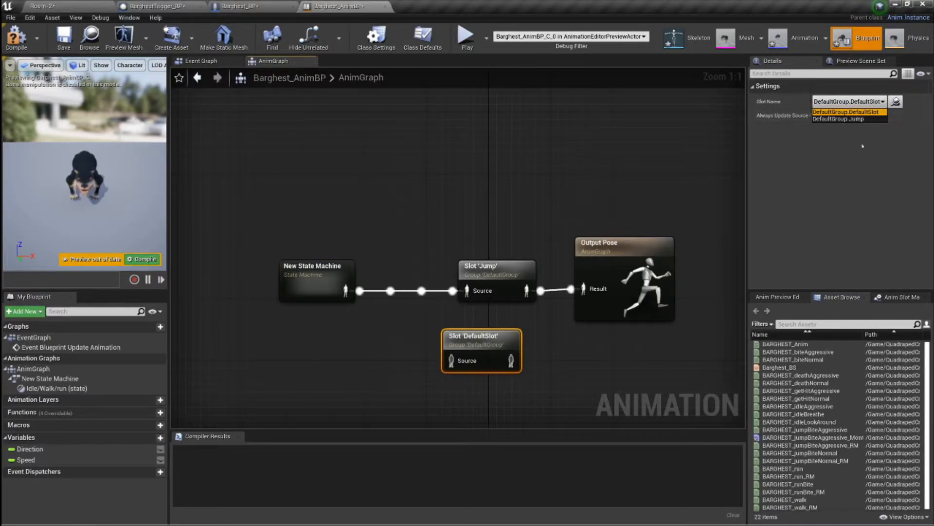
{"action": "left_click_drag", "start_coordinate": [416, 322], "coordinate": [566, 401]}
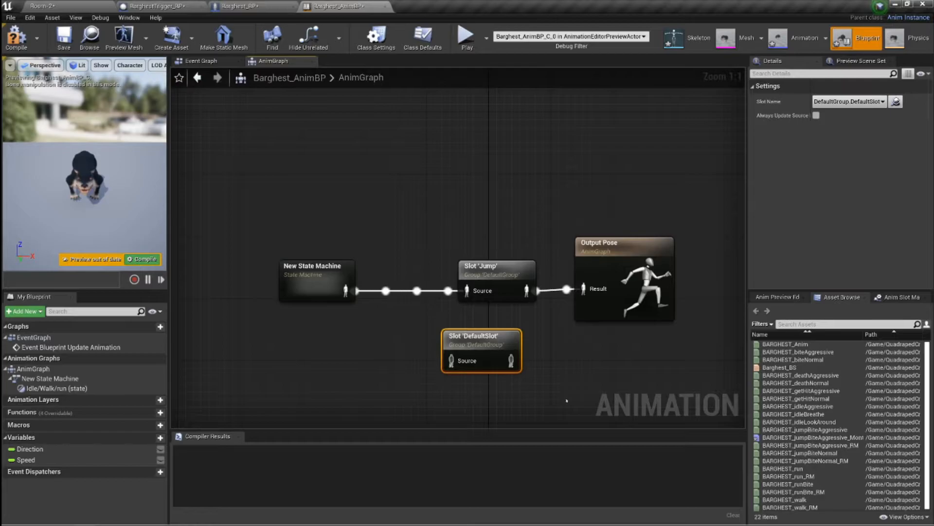
{"action": "key", "text": "Delete"}
Move the Slot 'Jump' node closer to New State Machine, then compile and close Barghest_AnimBP.
{"action": "left_click_drag", "start_coordinate": [494, 281], "coordinate": [453, 281]}
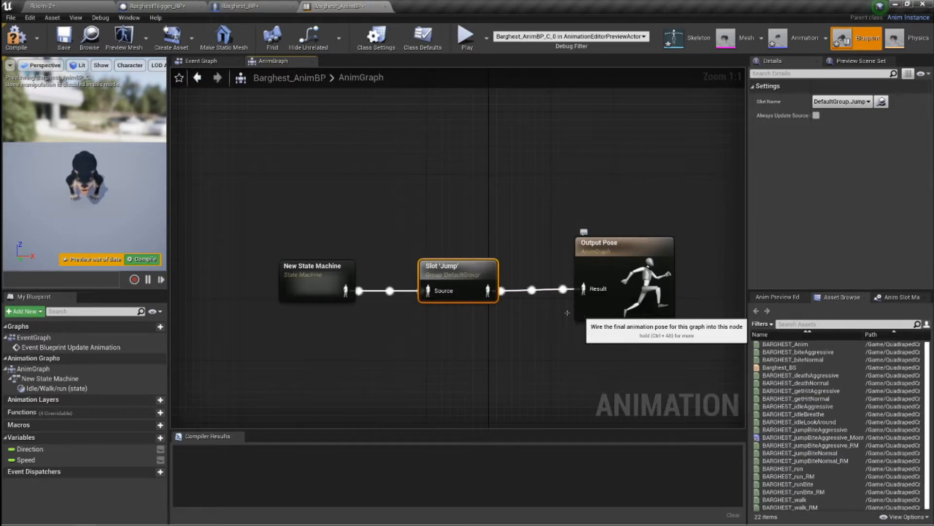
{"action": "left_click", "coordinate": [16, 37]}
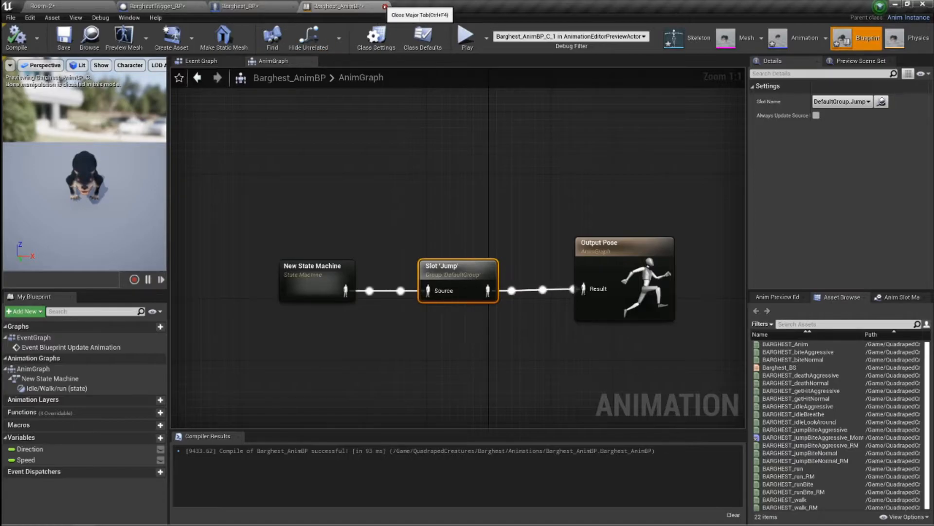
{"action": "left_click", "coordinate": [385, 6]}
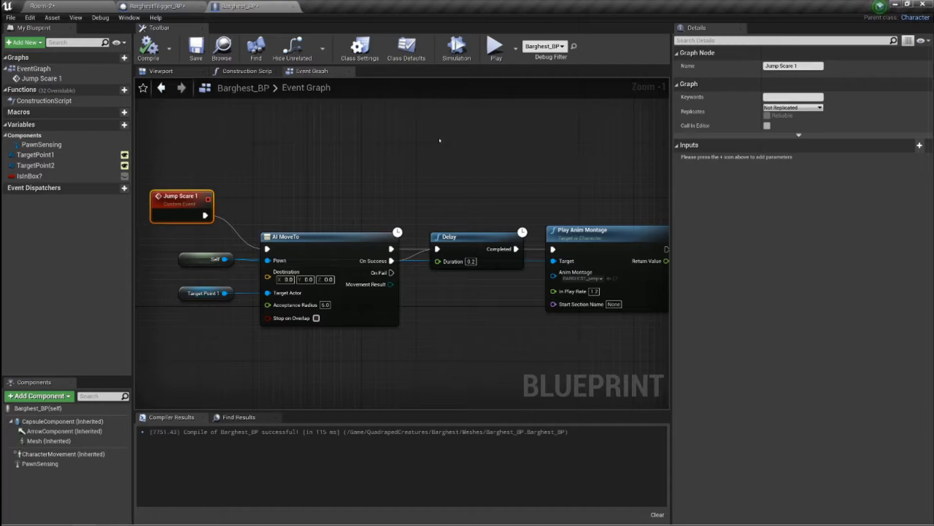
Move the Jump Scare 1 event node up and farther away from the AI MoveTo node.
{"action": "right_click_drag", "start_coordinate": [469, 146], "coordinate": [448, 146]}
{"action": "right_click_drag", "start_coordinate": [217, 183], "coordinate": [304, 190]}
{"action": "left_click_drag", "start_coordinate": [248, 204], "coordinate": [207, 163]}
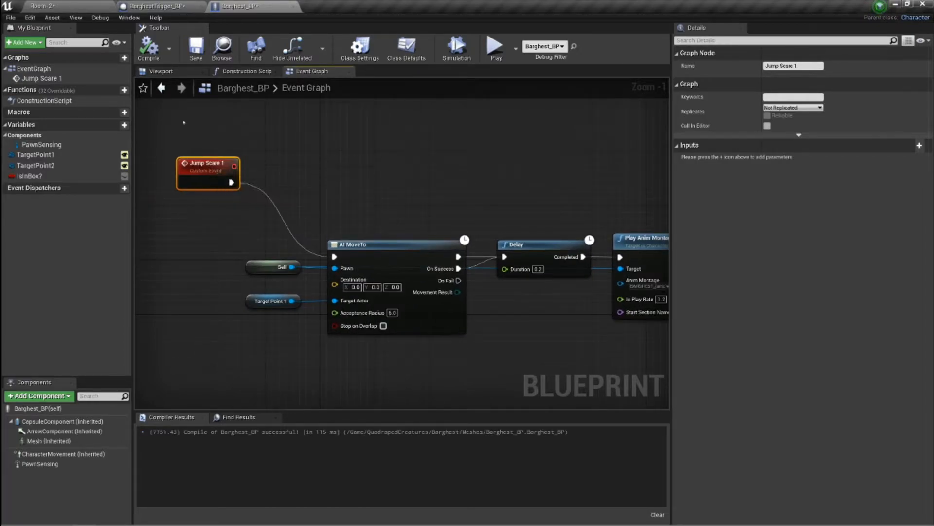
Add an Event BeginPlay node above the Jump Scare 1 event in Barghest_BP's Event Graph.
{"action": "right_click", "coordinate": [212, 123]}
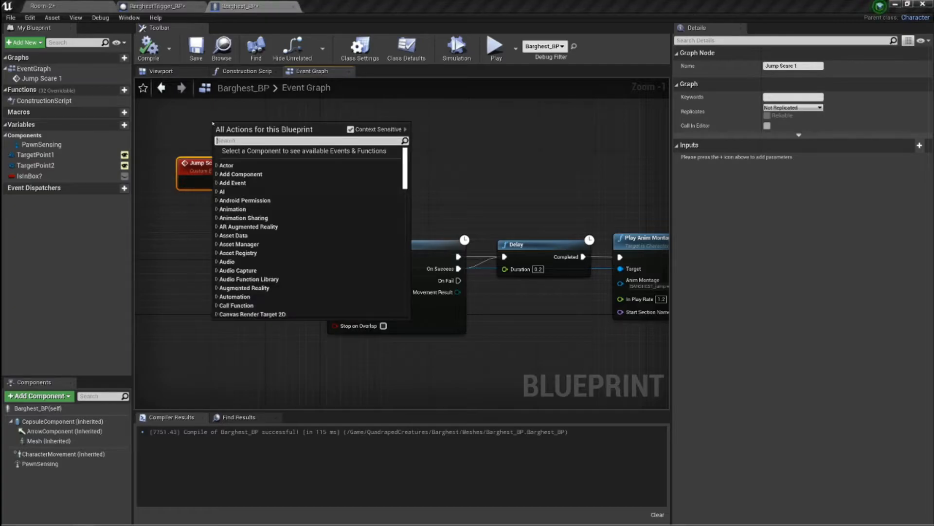
{"action": "type", "text": "Event Begi"}
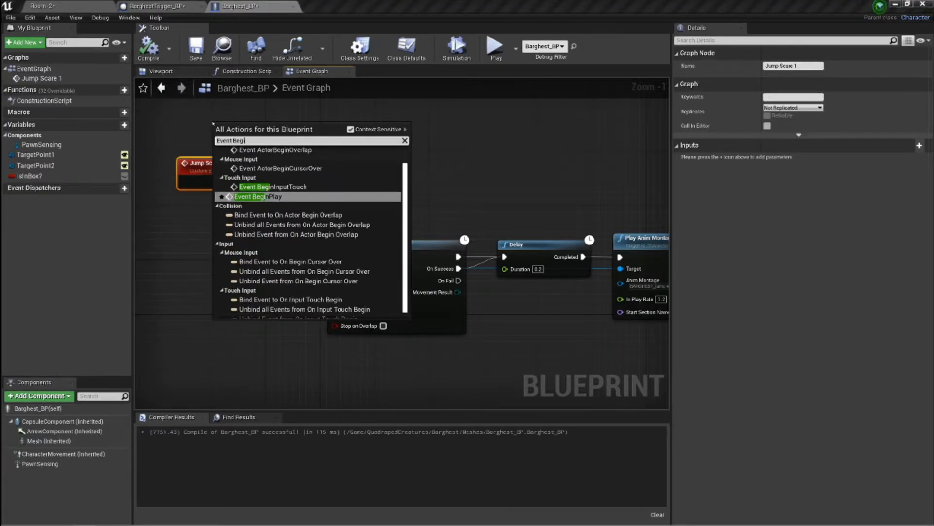
{"action": "type", "text": "nPLay"}
{"action": "key", "text": "Return"}
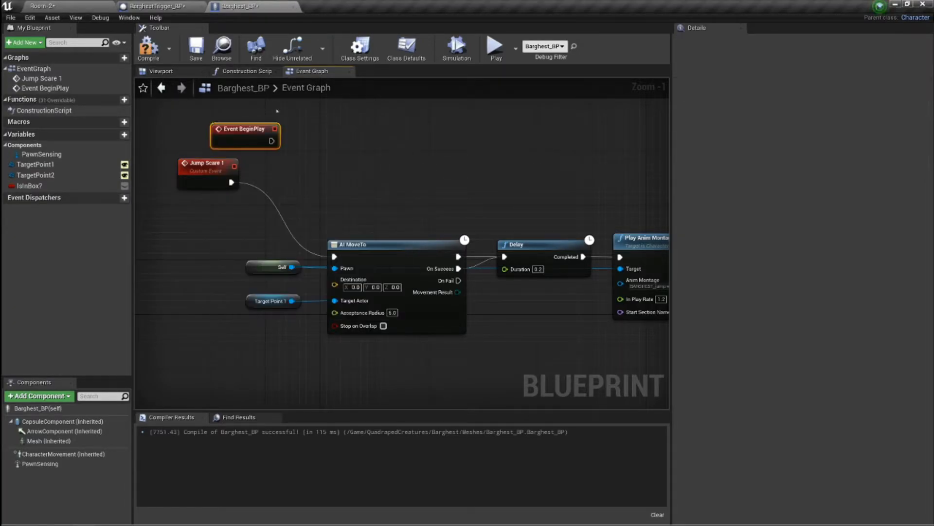
Connect Event BeginPlay to AI MoveTo, disconnect Jump Scare 1 from it, and compile Barghest_BP.
{"action": "left_click_drag", "start_coordinate": [273, 140], "coordinate": [335, 257]}
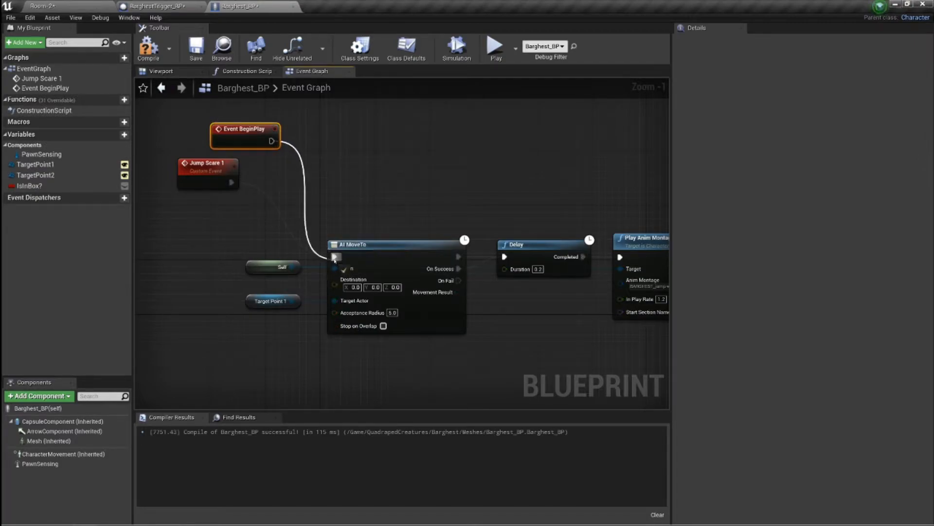
{"action": "left_click_drag", "start_coordinate": [231, 182], "coordinate": [253, 214], "text": "ctrl"}
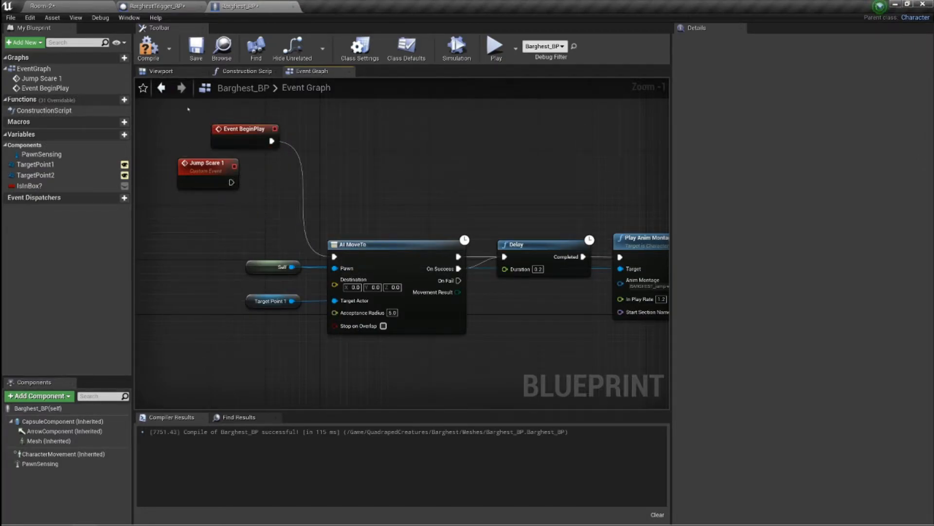
{"action": "left_click", "coordinate": [147, 46]}
Play the Room-2 level, walk up to the chain-link fence to watch the Barghest behind it, and stop playing.
{"action": "left_click", "coordinate": [98, 10]}
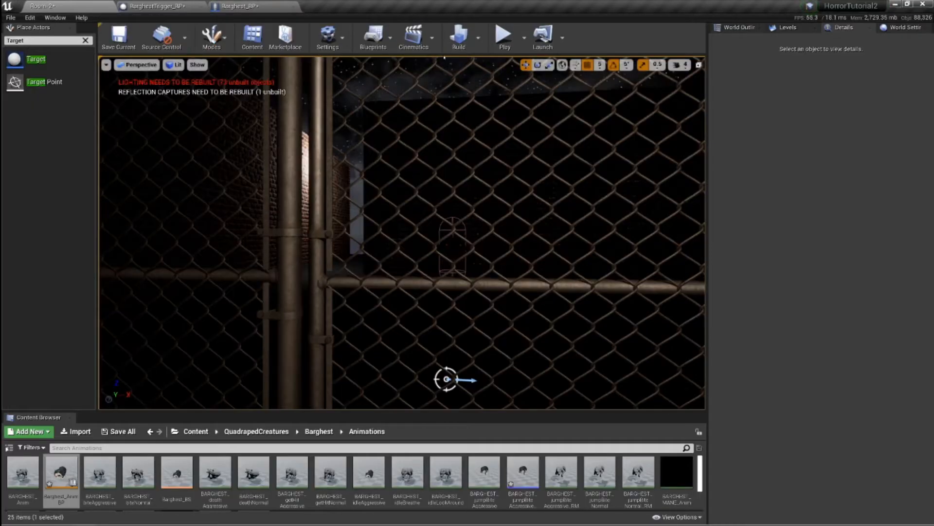
{"action": "left_click", "coordinate": [505, 39]}
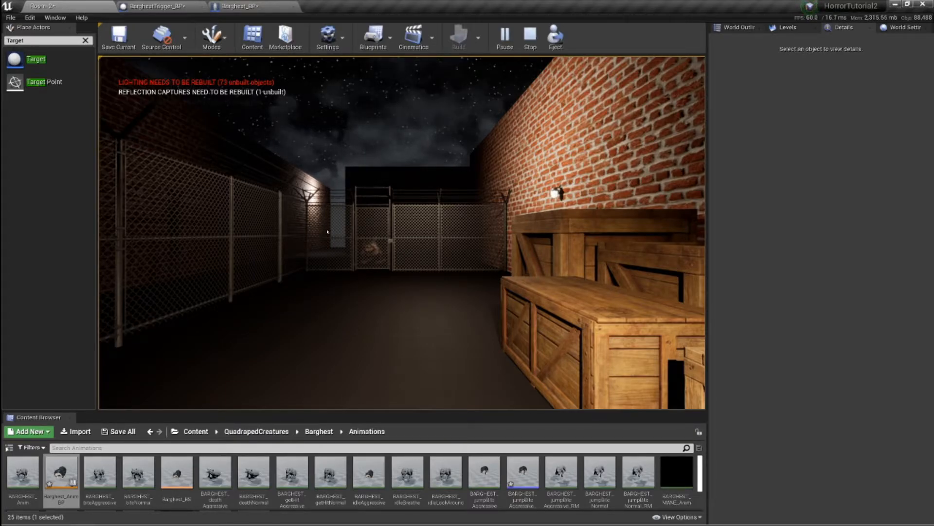
{"action": "left_click", "coordinate": [570, 222]}
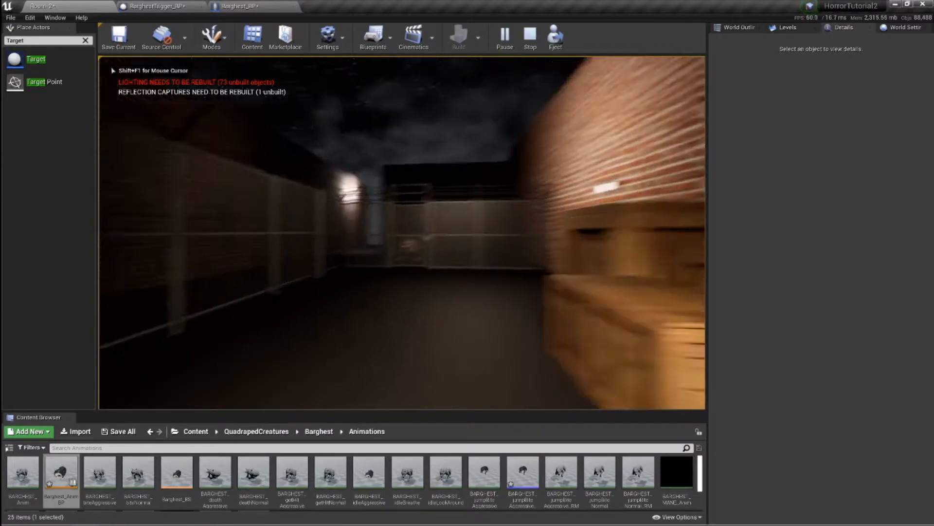
{"action": "key", "text": "w"}
{"action": "key", "text": "w"}
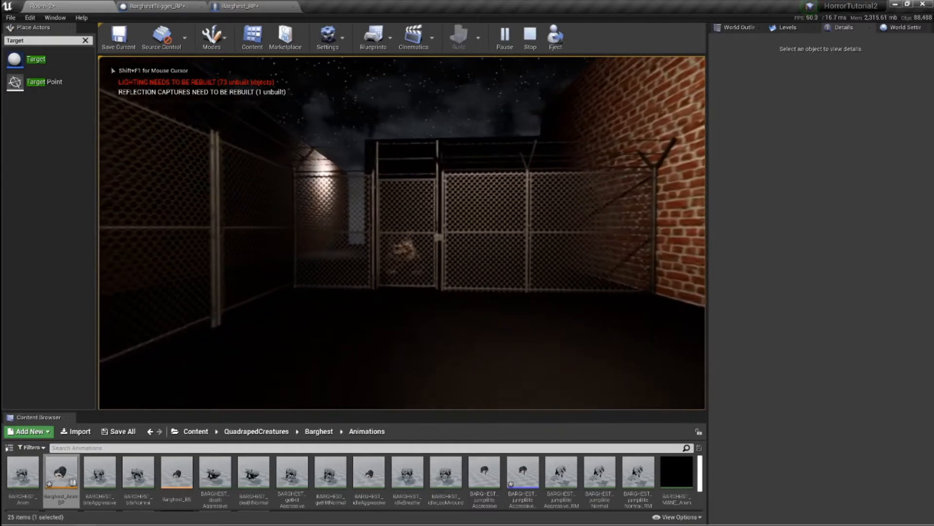
{"action": "key", "text": "w"}
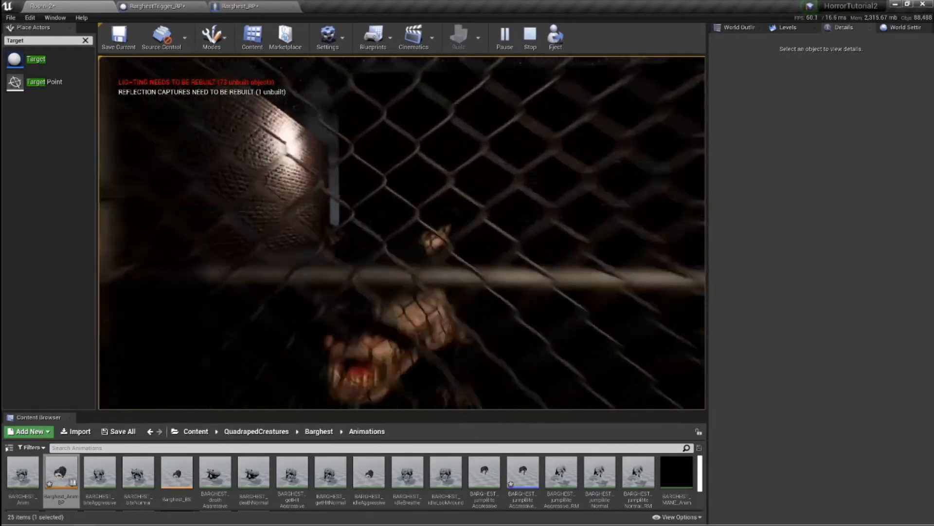
{"action": "key", "text": "s"}
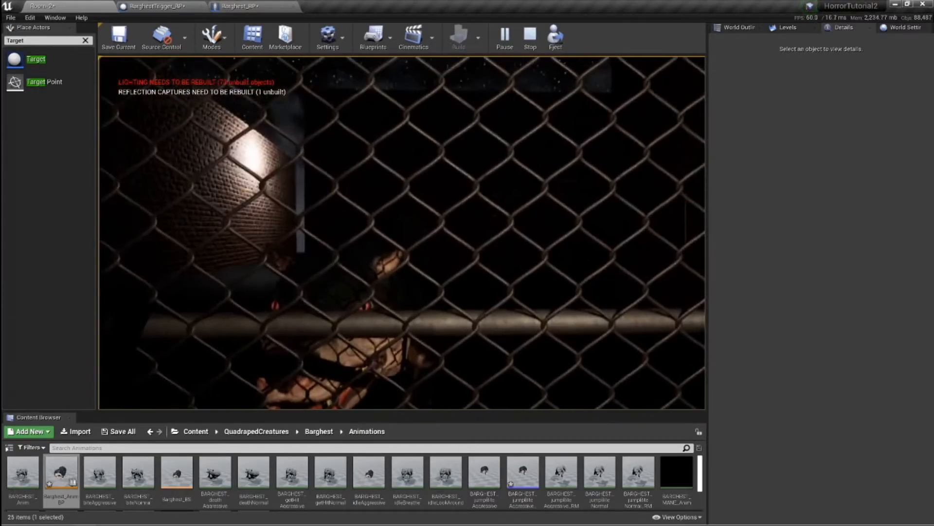
{"action": "key", "text": "w"}
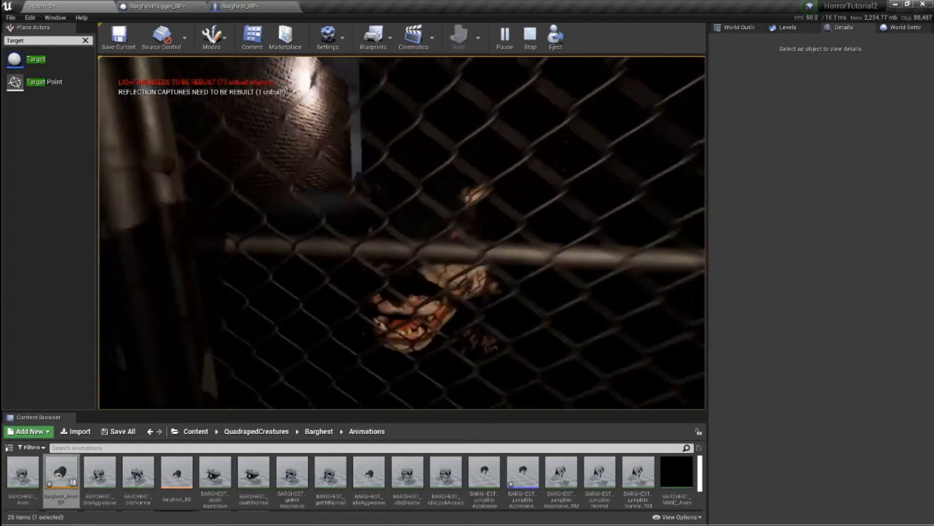
{"action": "key", "text": "s"}
{"action": "key", "text": "w"}
{"action": "key", "text": "w"}
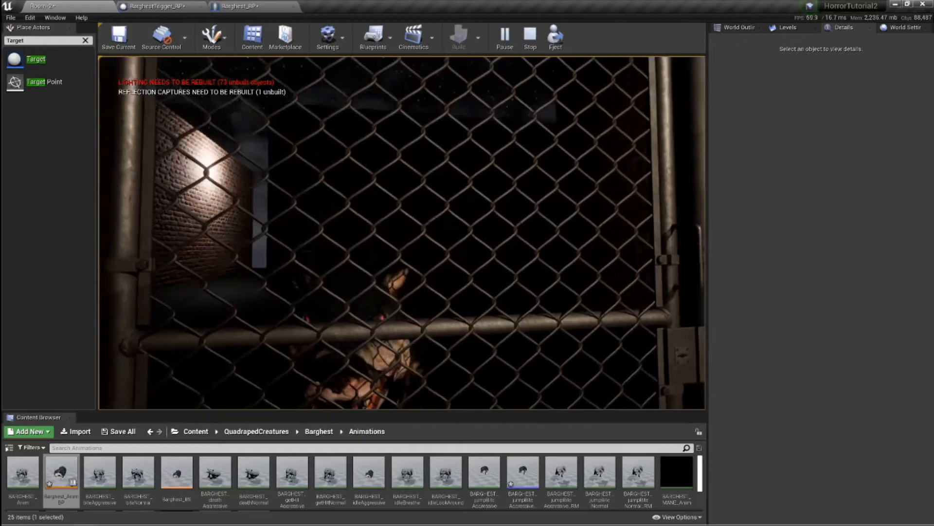
{"action": "key", "text": "s"}
{"action": "key", "text": "Escape"}
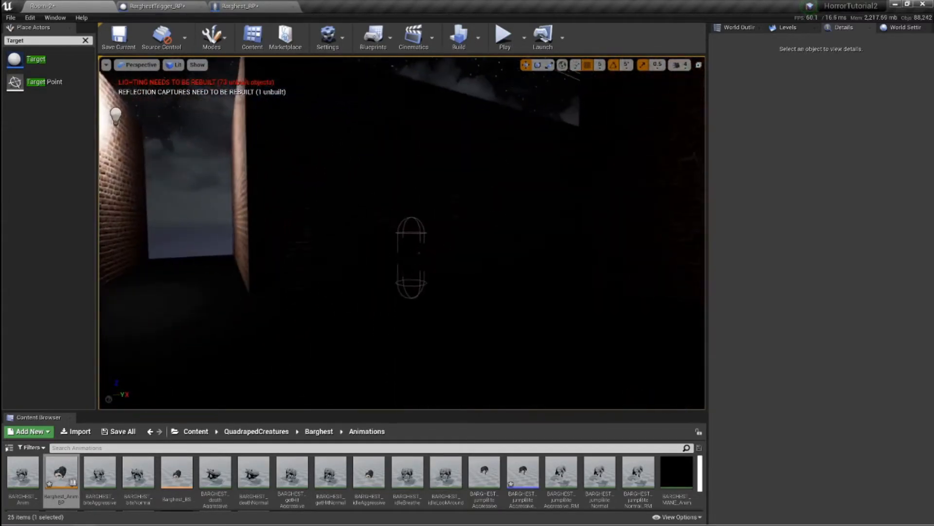
Browse the project content to the Rains folder inside particleSystems.
{"action": "right_click_drag", "start_coordinate": [402, 232], "coordinate": [586, 229]}
{"action": "right_click_drag", "start_coordinate": [402, 233], "coordinate": [382, 251]}
{"action": "key", "text": "s"}
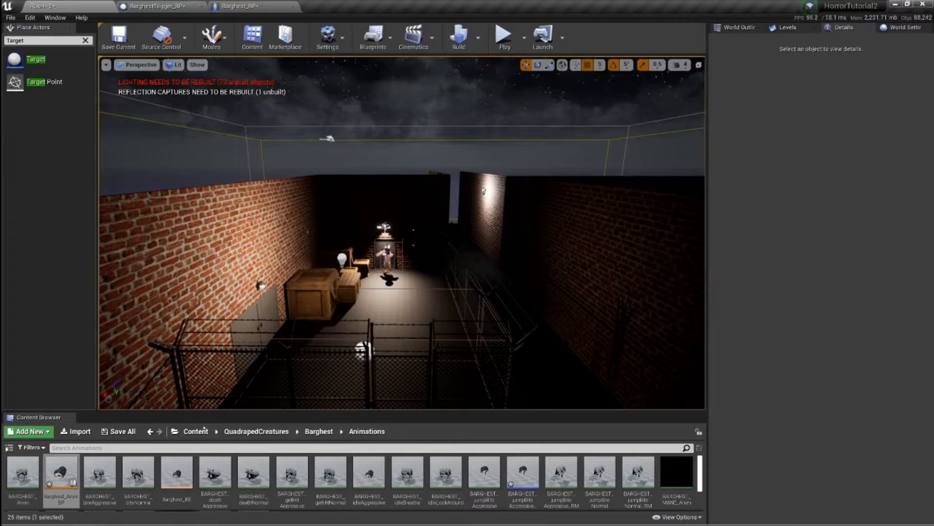
{"action": "left_click", "coordinate": [199, 431]}
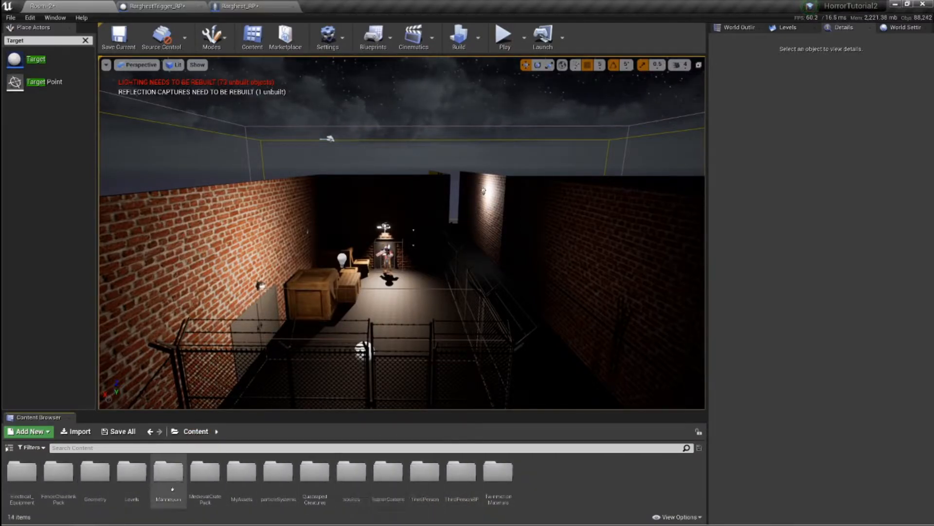
{"action": "double_click", "coordinate": [276, 482]}
{"action": "double_click", "coordinate": [36, 476]}
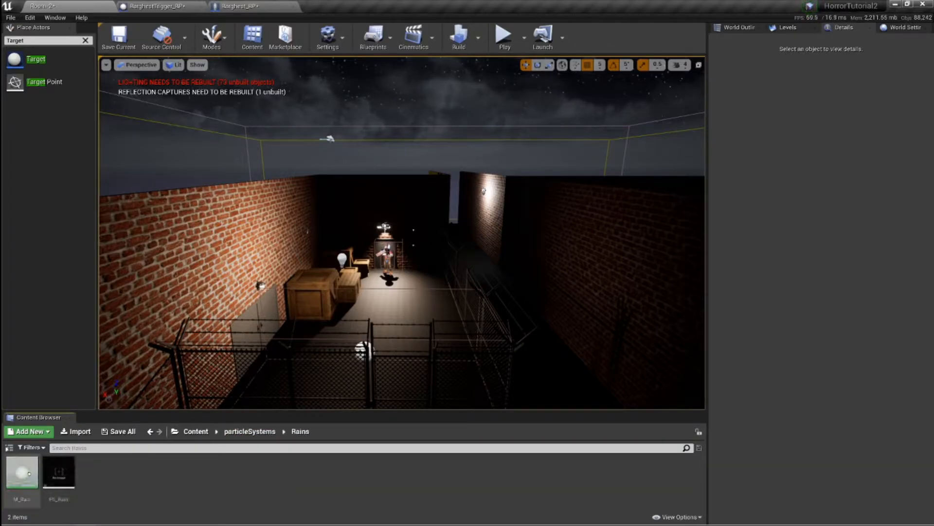
Place the PS_Rain emitter in the level at about X -2585, Y -245, Z 195, and check it in a brief play session.
{"action": "key", "text": "s"}
{"action": "right_click_drag", "start_coordinate": [340, 272], "coordinate": [341, 292]}
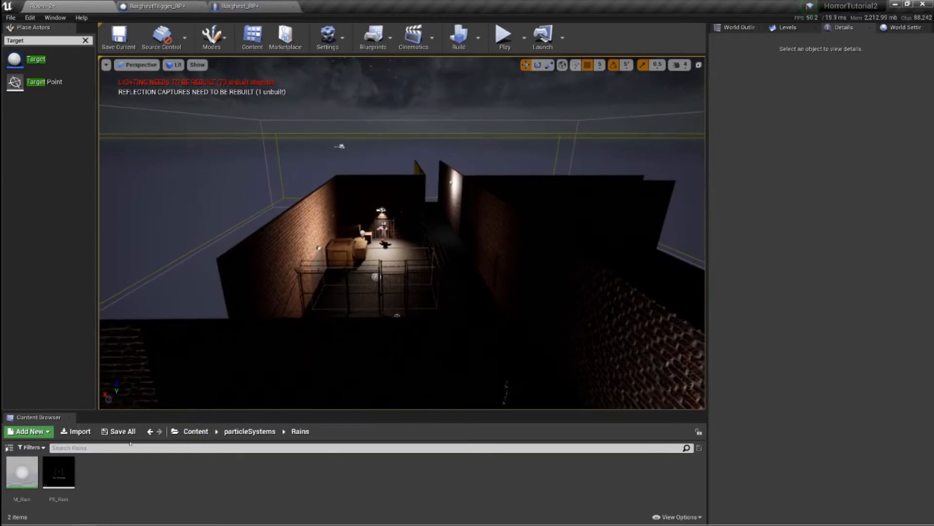
{"action": "left_click", "coordinate": [59, 471]}
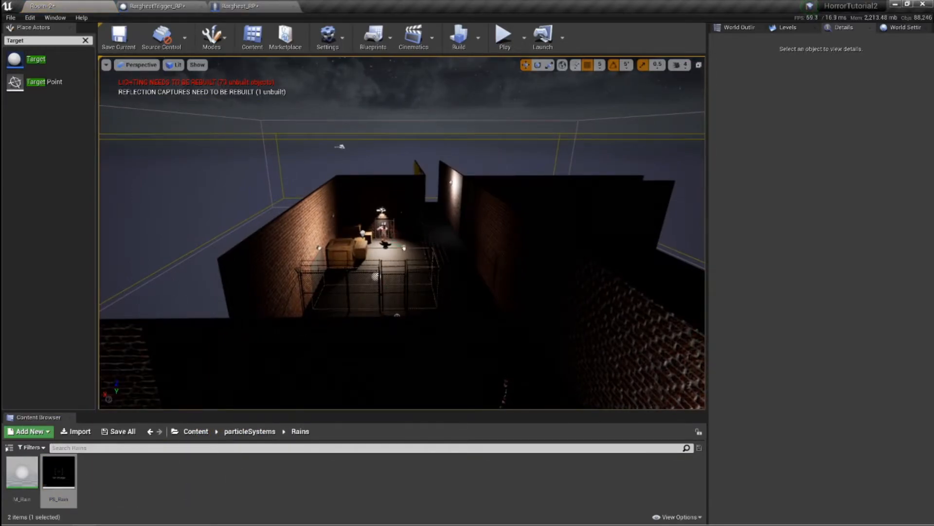
{"action": "left_click_drag", "start_coordinate": [404, 248], "coordinate": [405, 257]}
{"action": "right_click_drag", "start_coordinate": [405, 257], "coordinate": [411, 257]}
{"action": "key", "text": "w"}
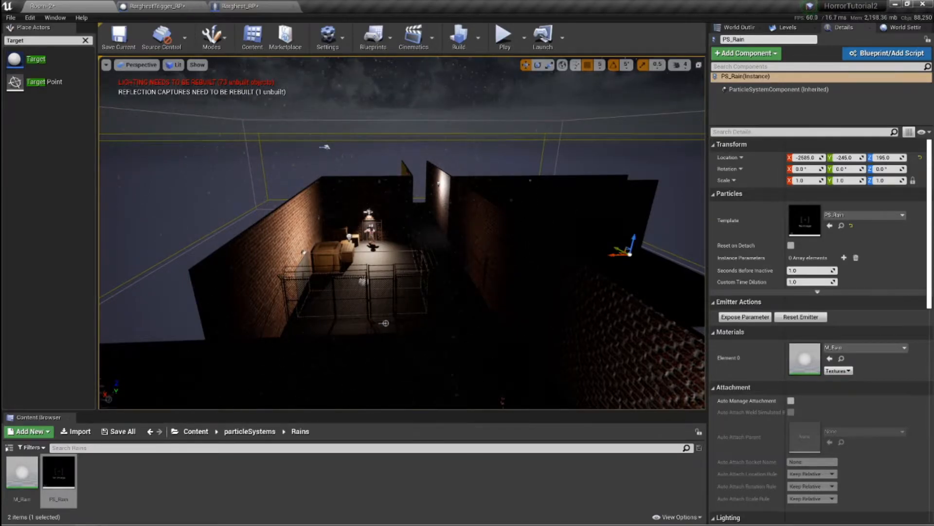
{"action": "left_click", "coordinate": [504, 37]}
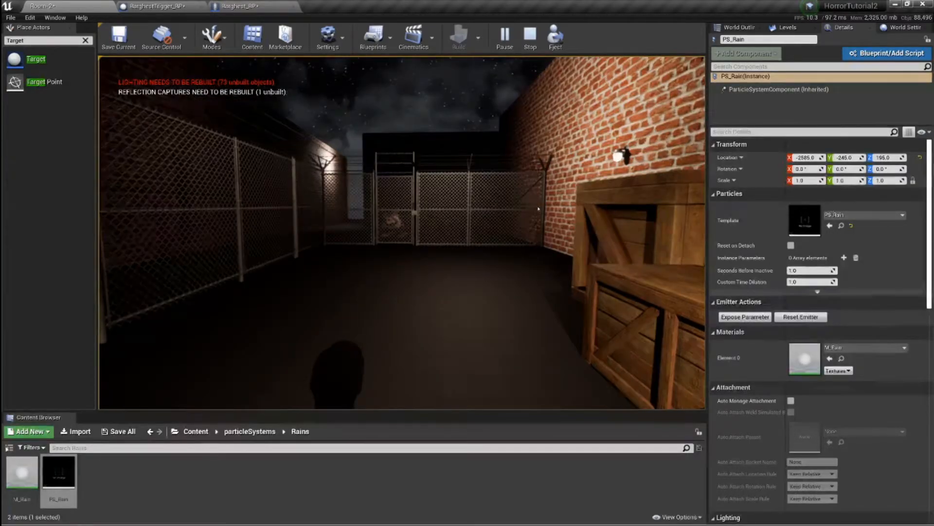
{"action": "key", "text": "Escape"}
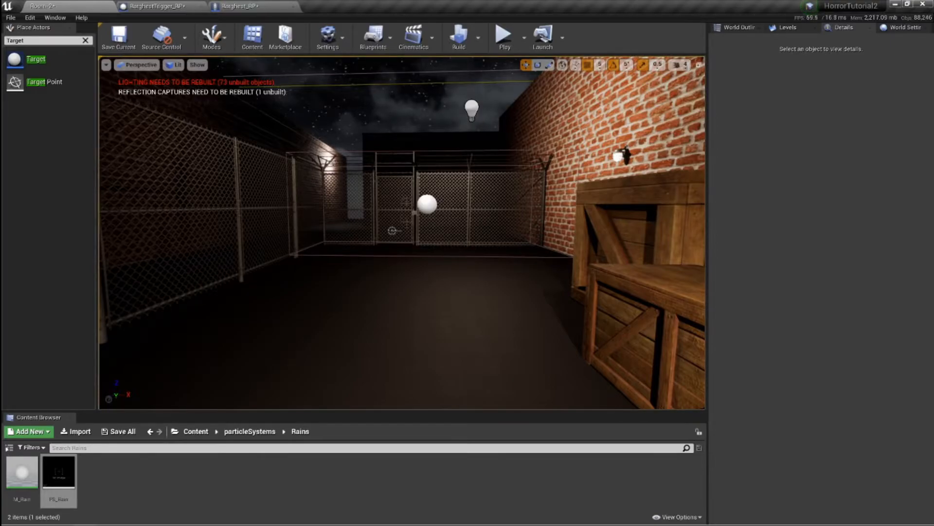
Select the PS_Rain emitter in the level's actor list and focus on it, with the whole room layout in view.
{"action": "left_click", "coordinate": [742, 28]}
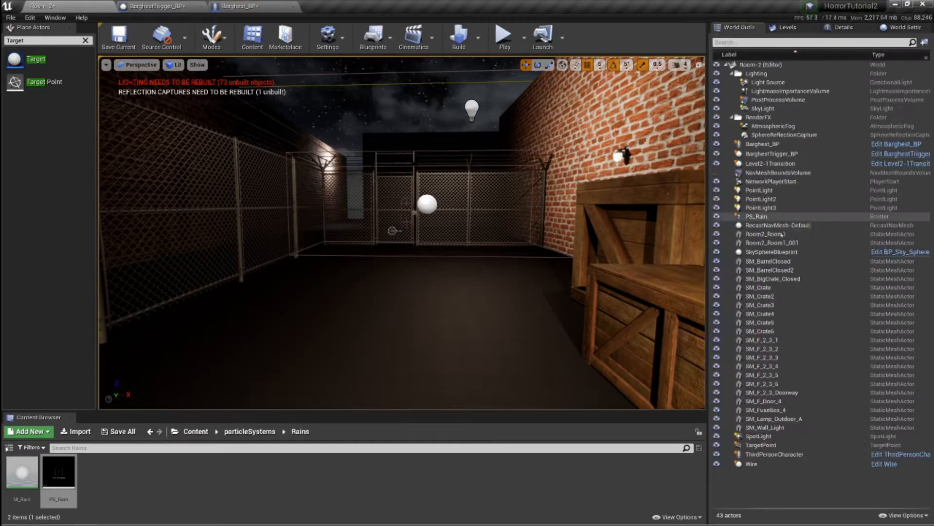
{"action": "left_click", "coordinate": [759, 217]}
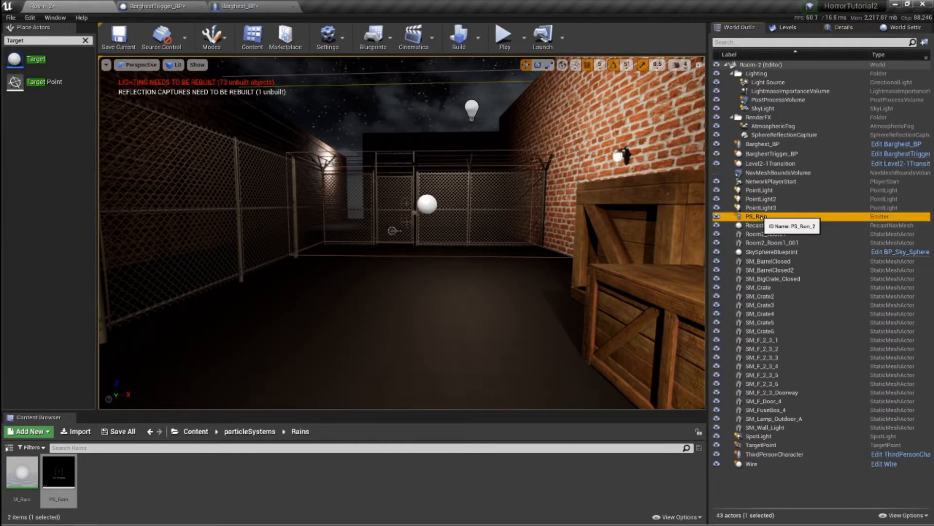
{"action": "double_click", "coordinate": [767, 216]}
{"action": "key", "text": "s"}
{"action": "right_click_drag", "start_coordinate": [486, 228], "coordinate": [615, 230]}
{"action": "key", "text": "w"}
{"action": "key", "text": "s"}
{"action": "key", "text": "s"}
{"action": "key", "text": "a"}
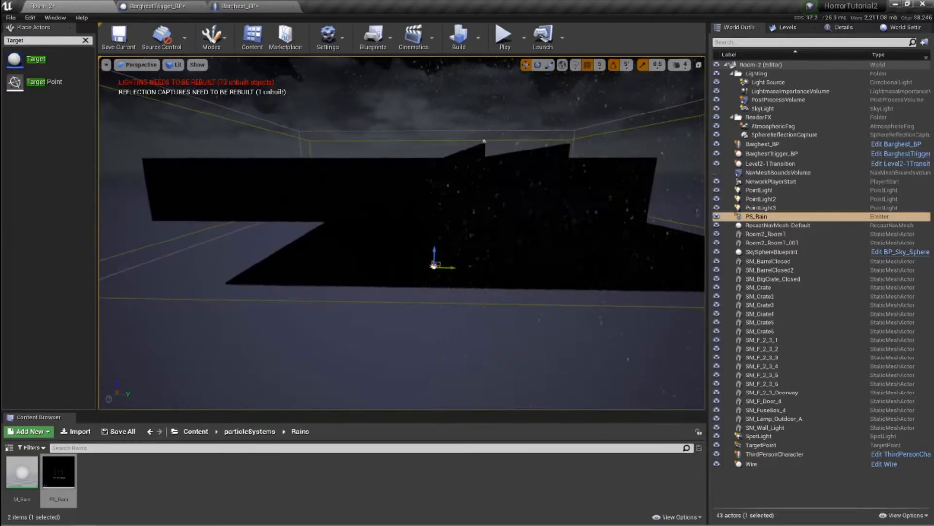
Move the PS_Rain emitter along the Y axis to beyond the edge of the room's floor.
{"action": "left_click", "coordinate": [469, 214]}
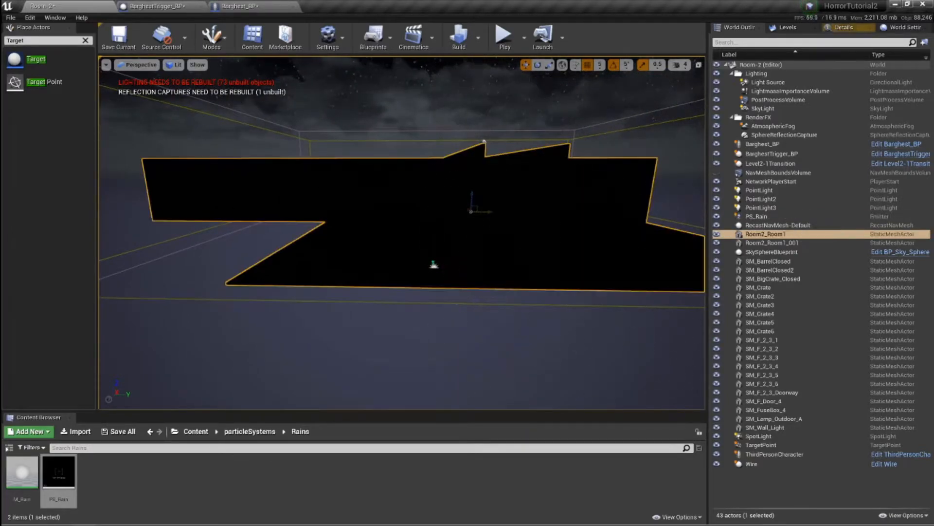
{"action": "left_click", "coordinate": [433, 265]}
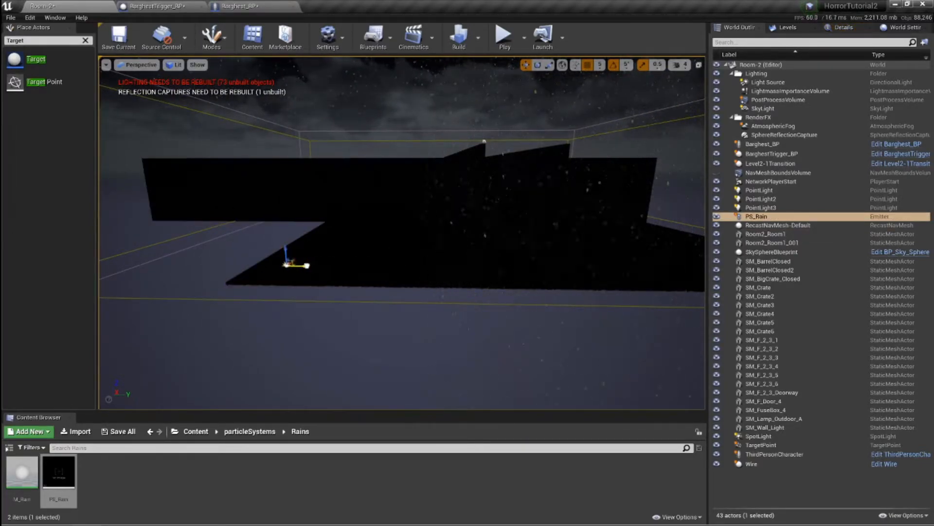
{"action": "key", "text": "d"}
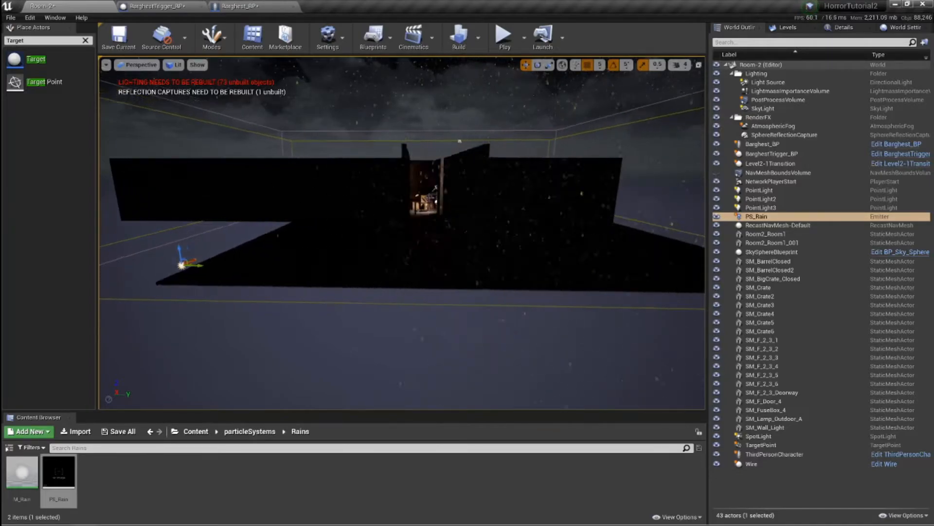
{"action": "key", "text": "a"}
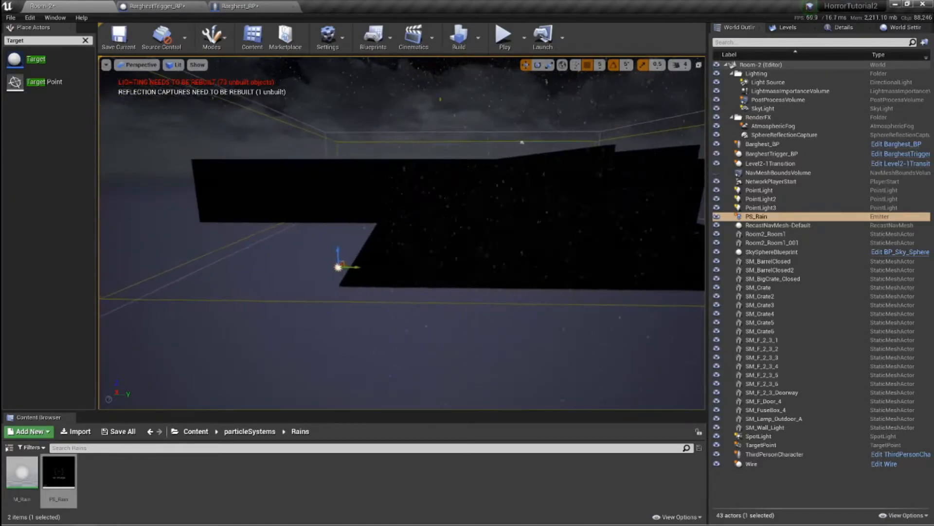
{"action": "key", "text": "w"}
{"action": "mouse_move", "coordinate": [434, 264]}
{"action": "right_mouse_down"}
{"action": "mouse_move", "coordinate": [450, 195]}
{"action": "mouse_move", "coordinate": [438, 257]}
{"action": "mouse_move", "coordinate": [447, 266]}
{"action": "right_mouse_up"}
{"action": "key", "text": "s"}
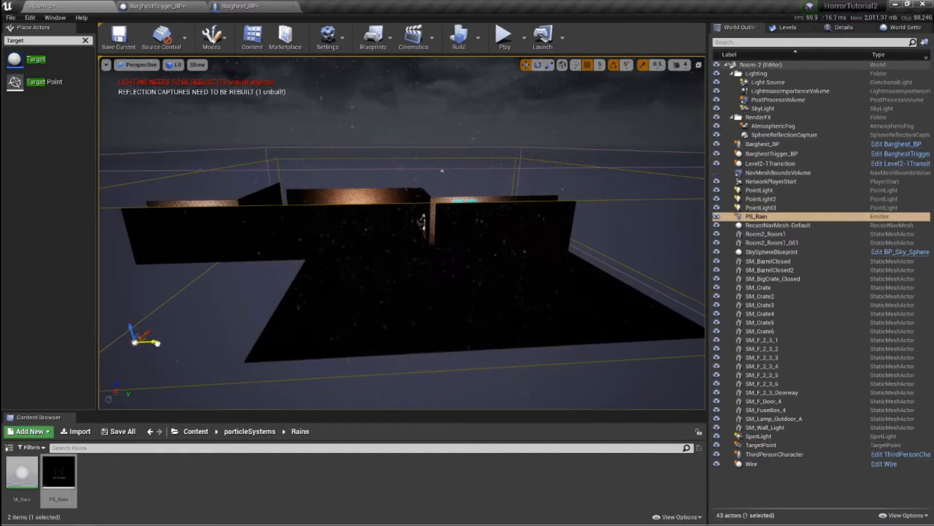
Play the level from the fenced yard to check the rain at the emitter's new position, and stop playing.
{"action": "right_click_drag", "start_coordinate": [402, 233], "coordinate": [301, 211]}
{"action": "key", "text": "w"}
{"action": "key", "text": "w"}
{"action": "key", "text": "s"}
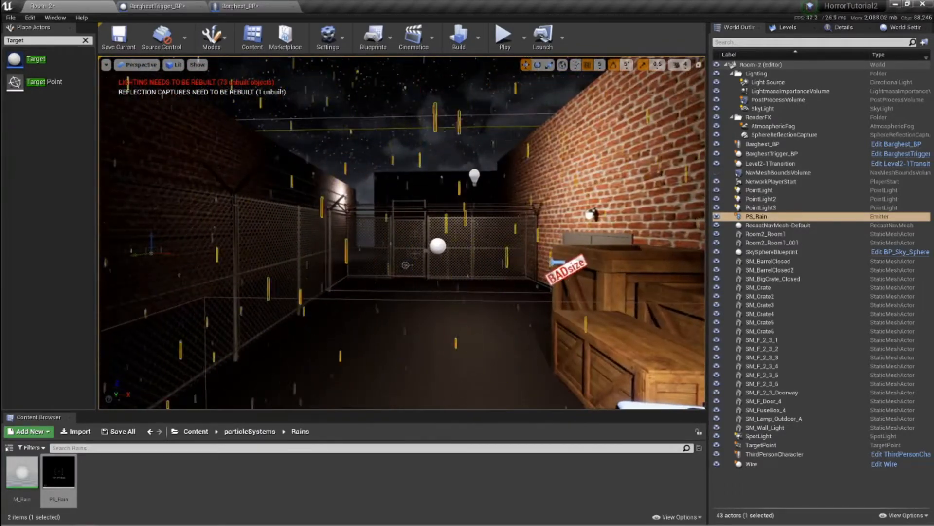
{"action": "left_click", "coordinate": [504, 40]}
{"action": "left_click", "coordinate": [402, 233]}
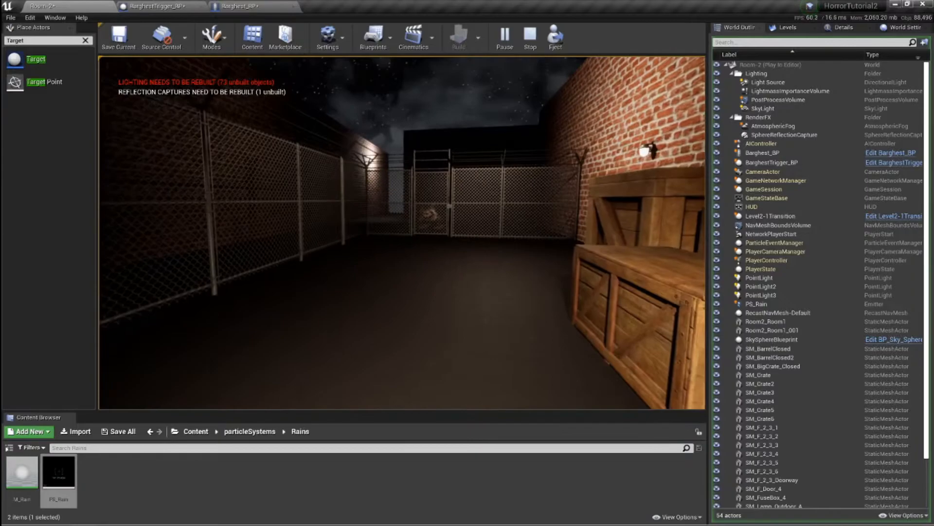
{"action": "key", "text": "Escape"}
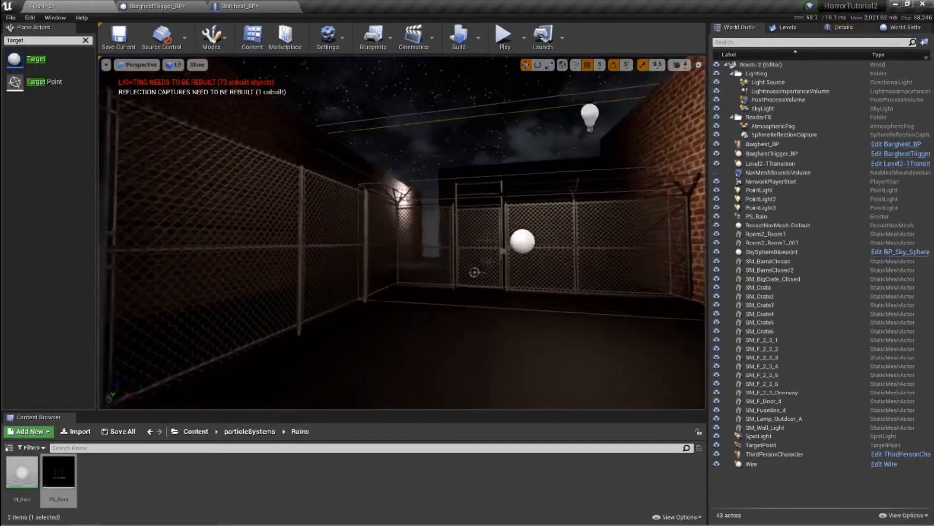
Move the PS_Rain emitter along the X axis to the wall beside the brick alley.
{"action": "right_click_drag", "start_coordinate": [402, 232], "coordinate": [131, 271]}
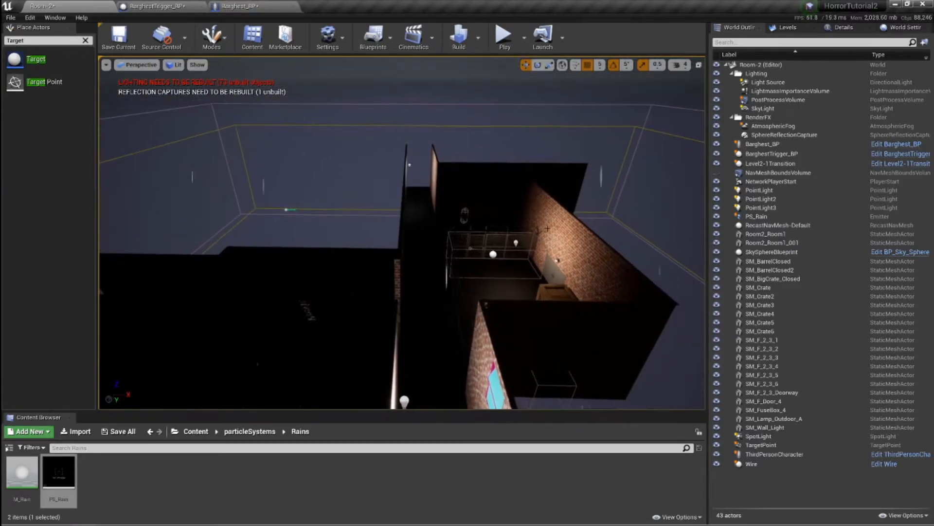
{"action": "left_click", "coordinate": [288, 210]}
{"action": "left_click_drag", "start_coordinate": [301, 210], "coordinate": [410, 210]}
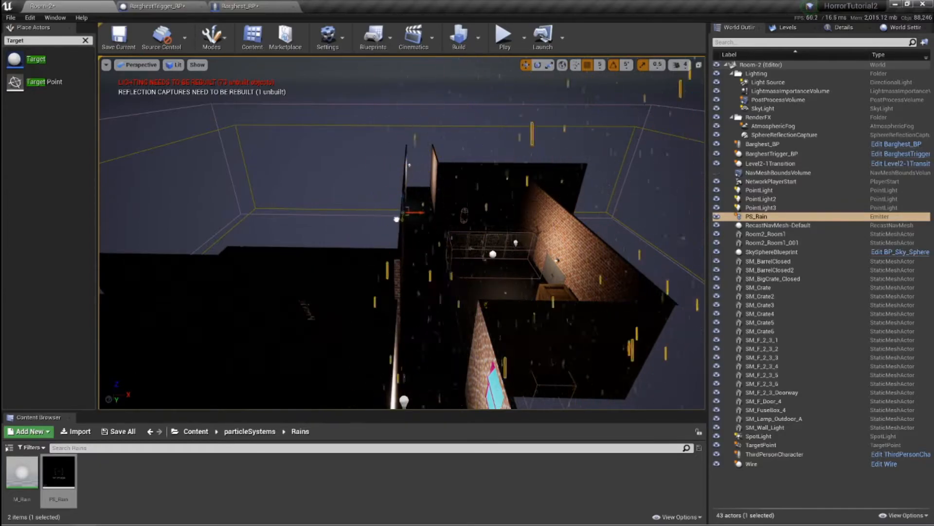
Play-test the level, walking to the chain-link gate and back to look for rain, and stop playing.
{"action": "left_click", "coordinate": [504, 35]}
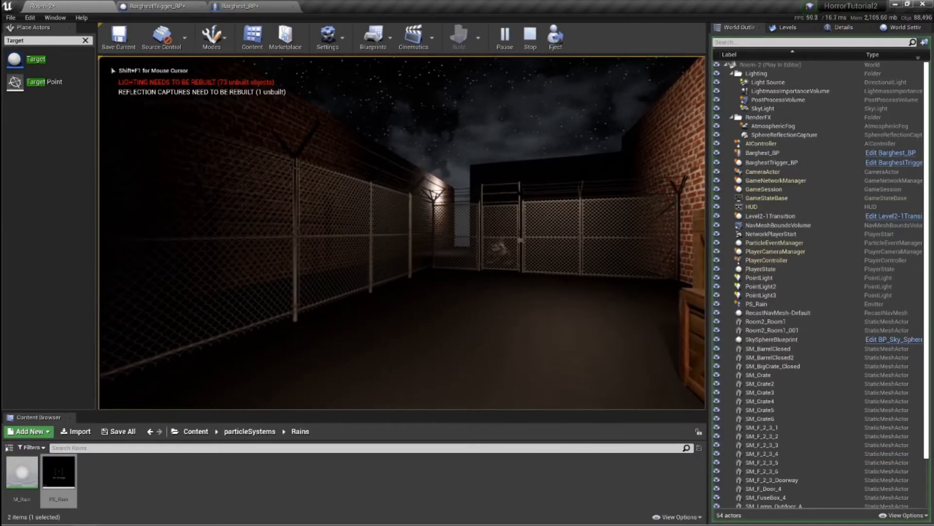
{"action": "key", "text": "w"}
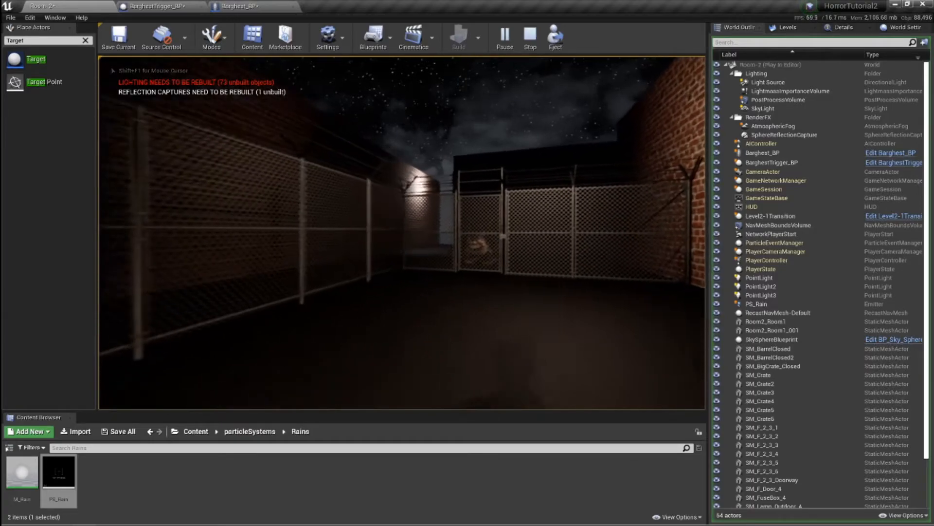
{"action": "key", "text": "w"}
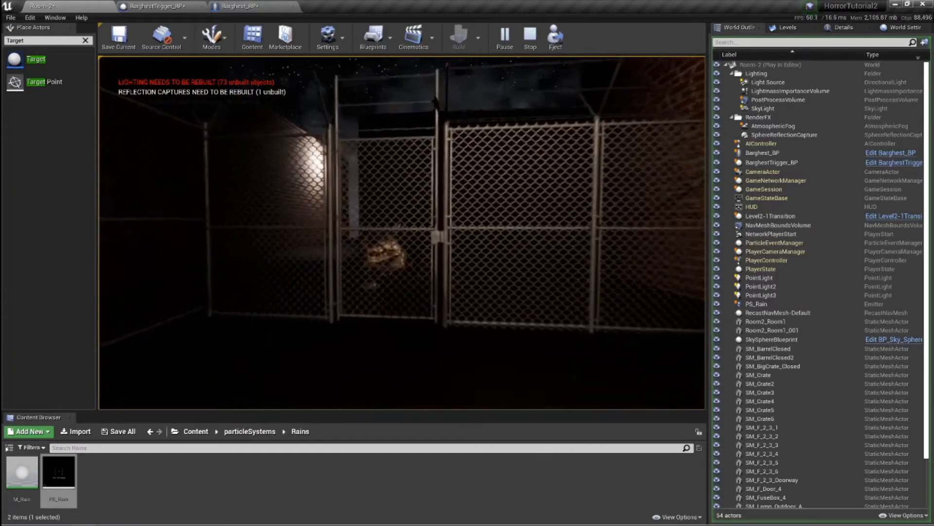
{"action": "key", "text": "s"}
{"action": "key", "text": "w"}
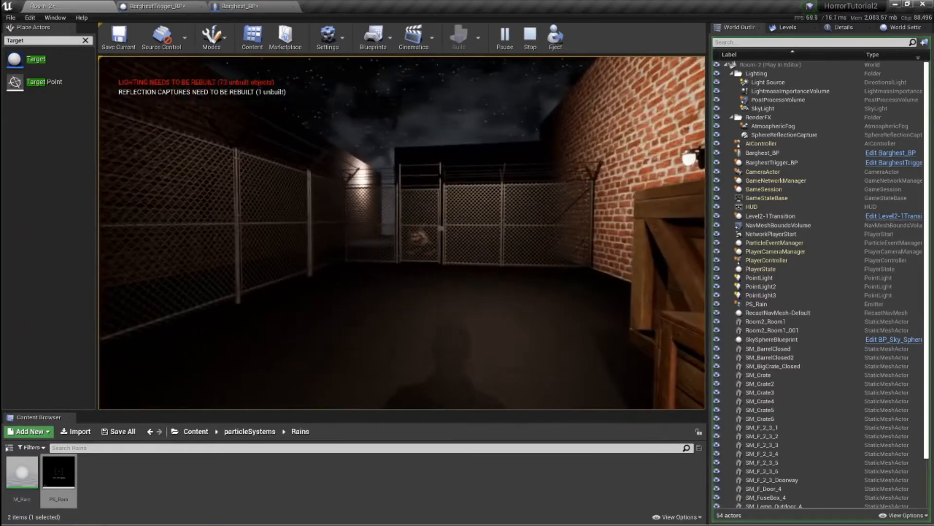
{"action": "key", "text": "Escape"}
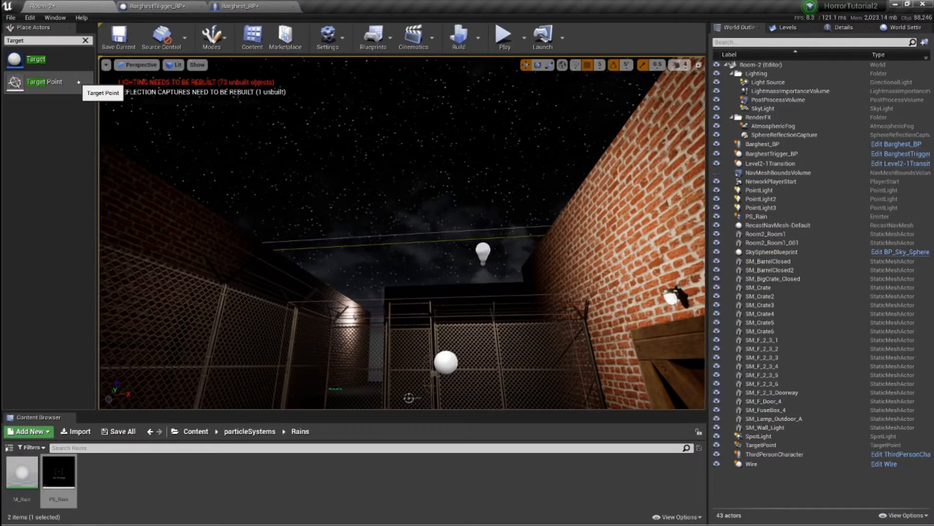
Move the PS_Rain emitter along the X axis into the brick alley behind the fence and raise it slightly.
{"action": "key", "text": "w"}
{"action": "right_click_drag", "start_coordinate": [402, 234], "coordinate": [292, 292]}
{"action": "key", "text": "s"}
{"action": "key", "text": "w"}
{"action": "key", "text": "a"}
{"action": "left_click", "coordinate": [440, 294]}
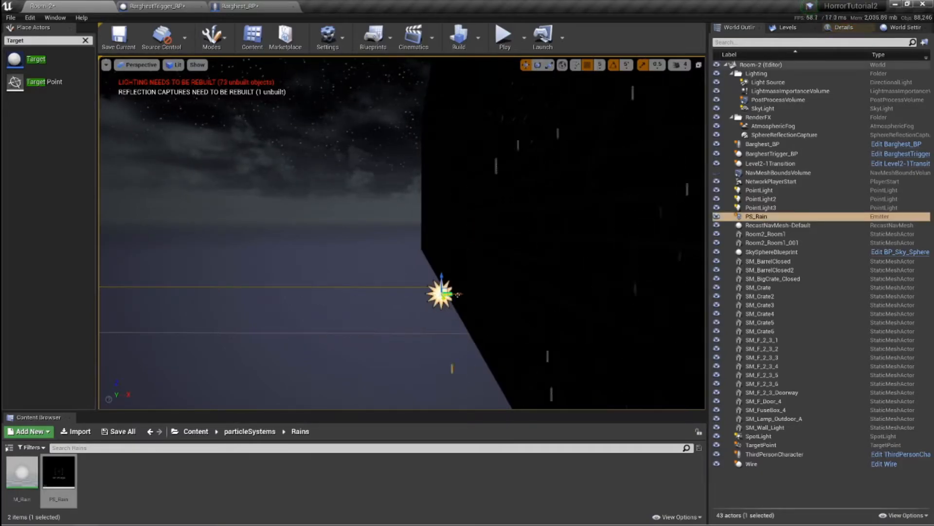
{"action": "left_click_drag", "start_coordinate": [464, 294], "coordinate": [486, 294]}
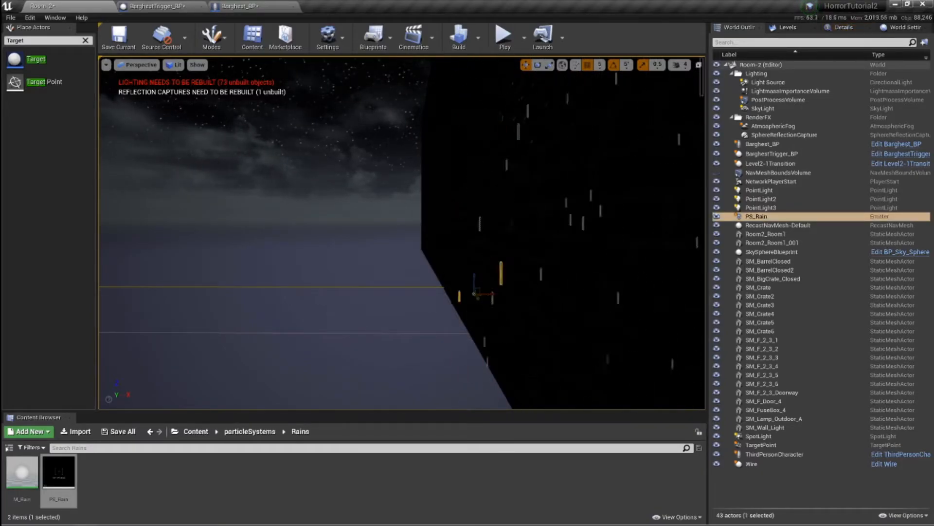
{"action": "key", "text": "f"}
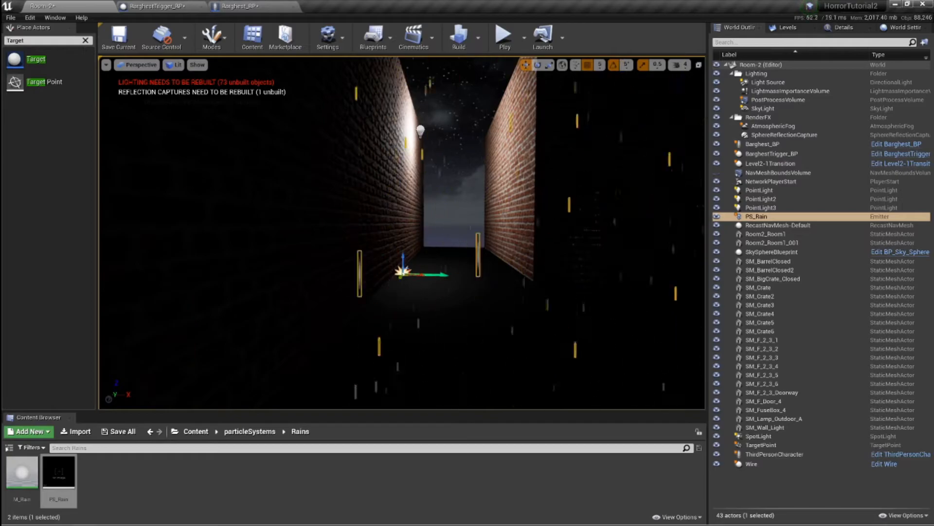
{"action": "left_click_drag", "start_coordinate": [402, 257], "coordinate": [403, 250]}
Test the rain in the fenced yard with another play session, walking toward the gate, and stop playing.
{"action": "right_click_drag", "start_coordinate": [403, 251], "coordinate": [384, 254]}
{"action": "key", "text": "s"}
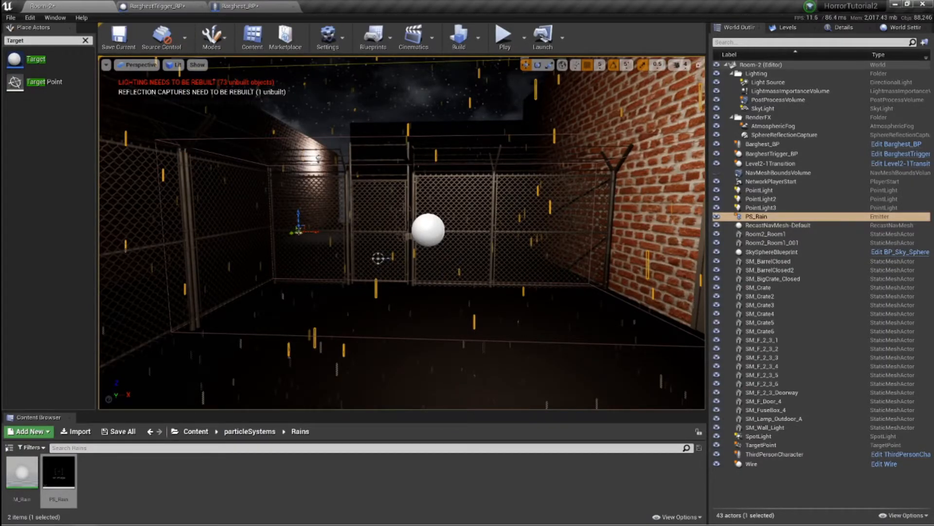
{"action": "key", "text": "alt+p"}
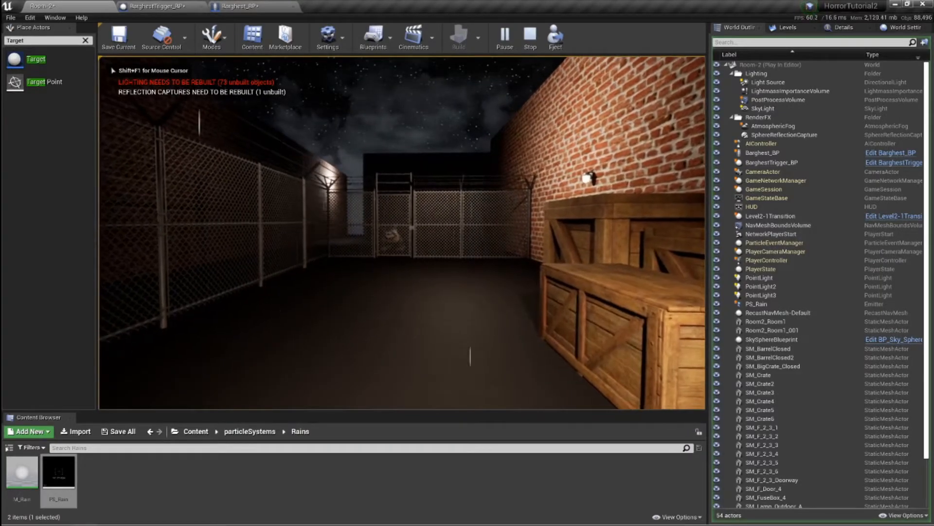
{"action": "key", "text": "w"}
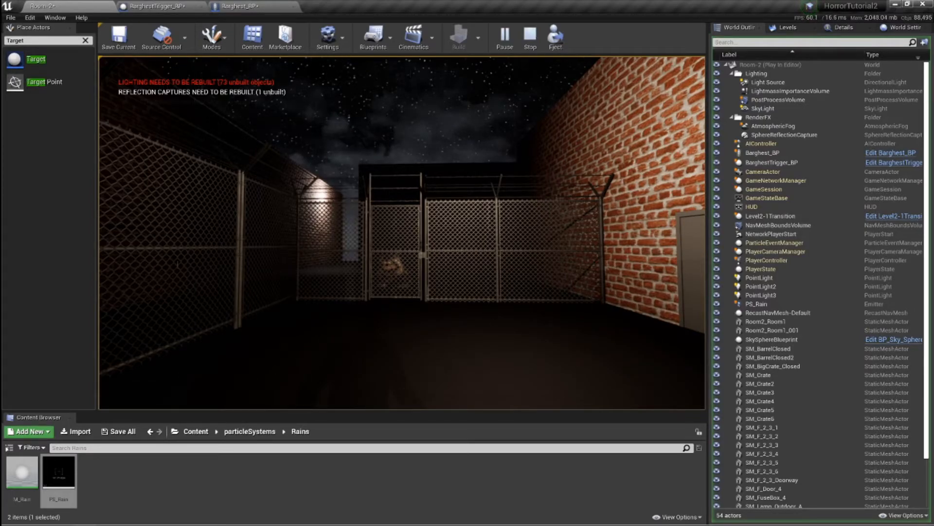
{"action": "key", "text": "Escape"}
{"action": "mouse_move", "coordinate": [402, 232]}
{"action": "right_mouse_down"}
{"action": "mouse_move", "coordinate": [574, 233]}
{"action": "mouse_move", "coordinate": [565, 236]}
{"action": "mouse_move", "coordinate": [584, 224]}
{"action": "mouse_move", "coordinate": [551, 217]}
{"action": "mouse_move", "coordinate": [599, 214]}
{"action": "mouse_move", "coordinate": [587, 216]}
{"action": "mouse_move", "coordinate": [762, 219]}
{"action": "mouse_move", "coordinate": [399, 233]}
{"action": "right_mouse_up"}
{"action": "key", "text": "w"}
{"action": "key", "text": "w"}
{"action": "key", "text": "w"}
{"action": "right_click_drag", "start_coordinate": [402, 233], "coordinate": [481, 248]}
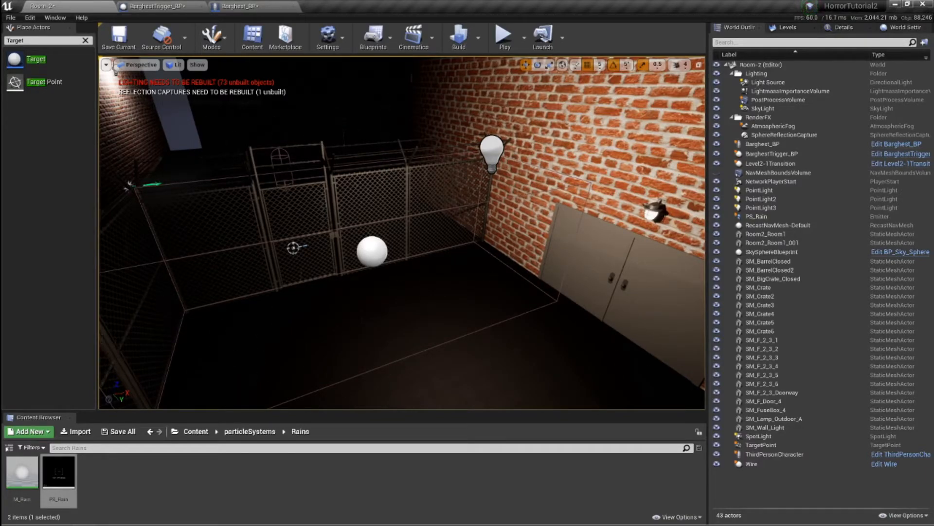
{"action": "right_click_drag", "start_coordinate": [402, 232], "coordinate": [166, 231]}
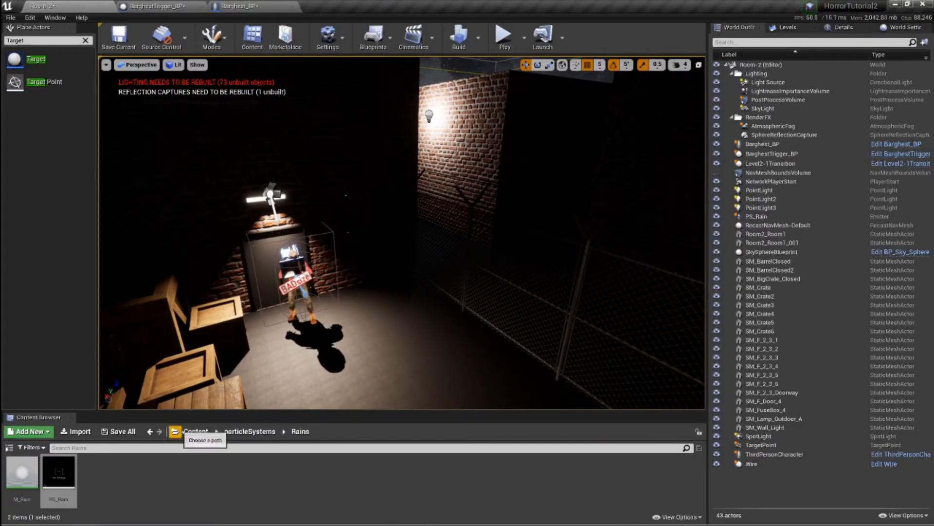
Open the Room-1 level from the Levels folder, saving Room-2 and all the modified Barghest assets.
{"action": "left_click", "coordinate": [196, 431]}
{"action": "left_click", "coordinate": [136, 476]}
{"action": "double_click", "coordinate": [132, 472]}
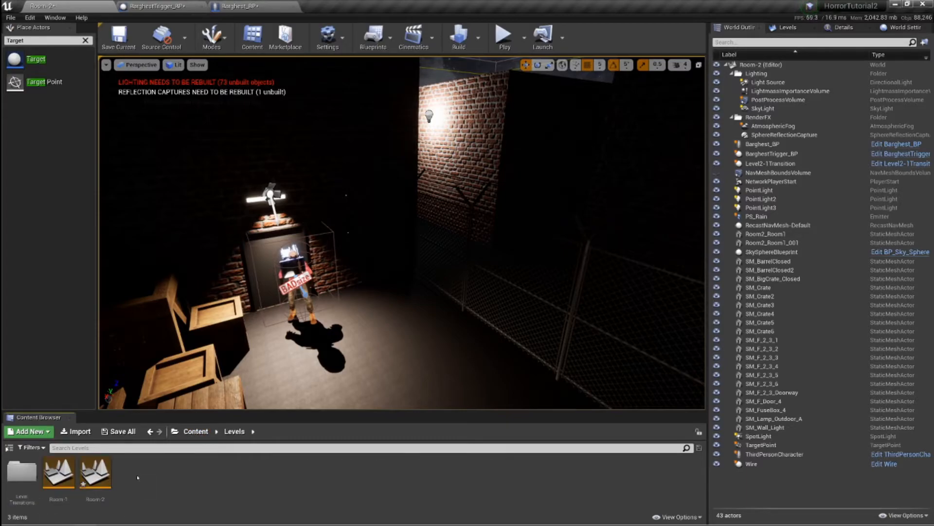
{"action": "double_click", "coordinate": [58, 472]}
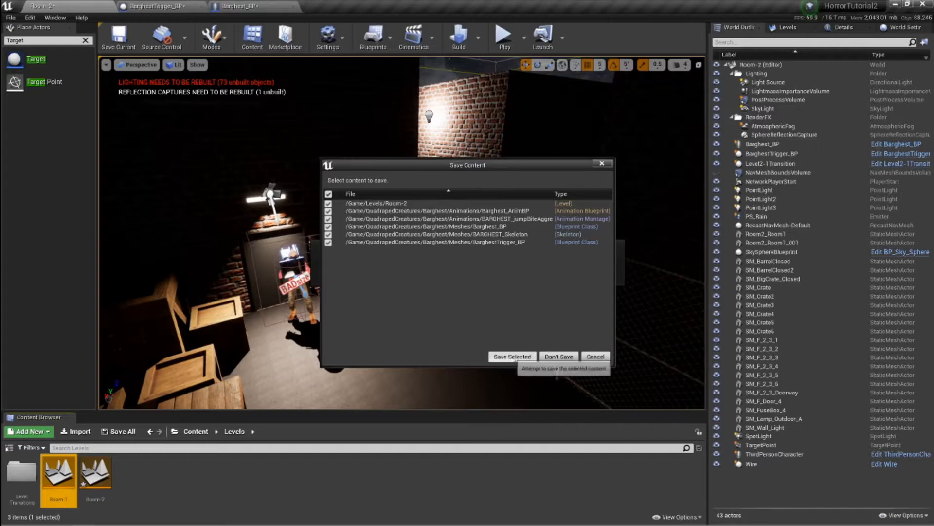
{"action": "left_click", "coordinate": [512, 357]}
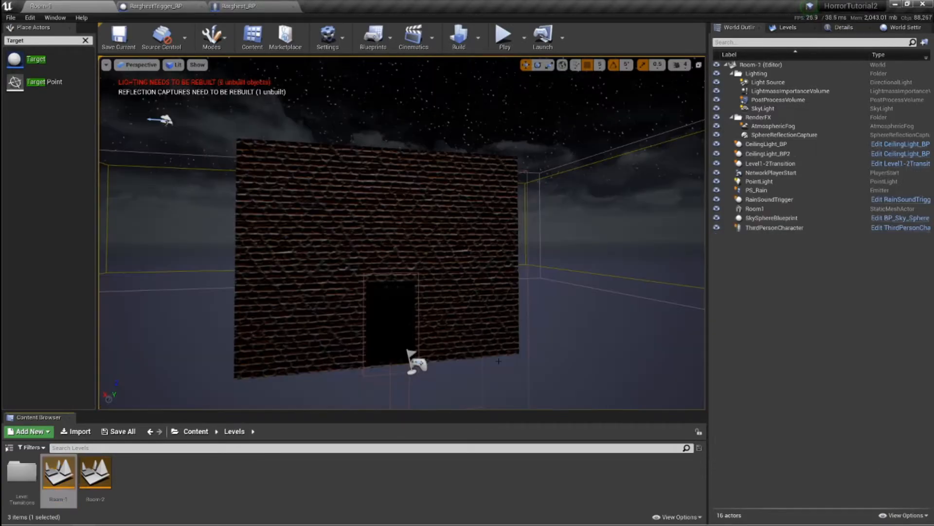
Look around inside the Room-1 building and select its Room1 mesh.
{"action": "key", "text": "w"}
{"action": "right_click_drag", "start_coordinate": [498, 360], "coordinate": [480, 358]}
{"action": "right_click_drag", "start_coordinate": [342, 323], "coordinate": [411, 287]}
{"action": "left_click", "coordinate": [391, 290]}
{"action": "left_click", "coordinate": [480, 330]}
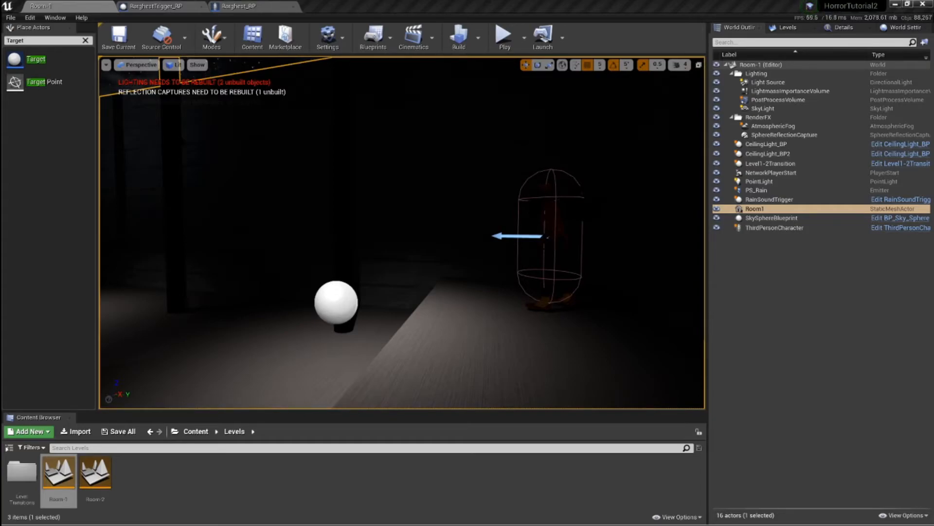
Import the three voice-line audio files into the project's Sounds folder.
{"action": "left_click", "coordinate": [192, 431]}
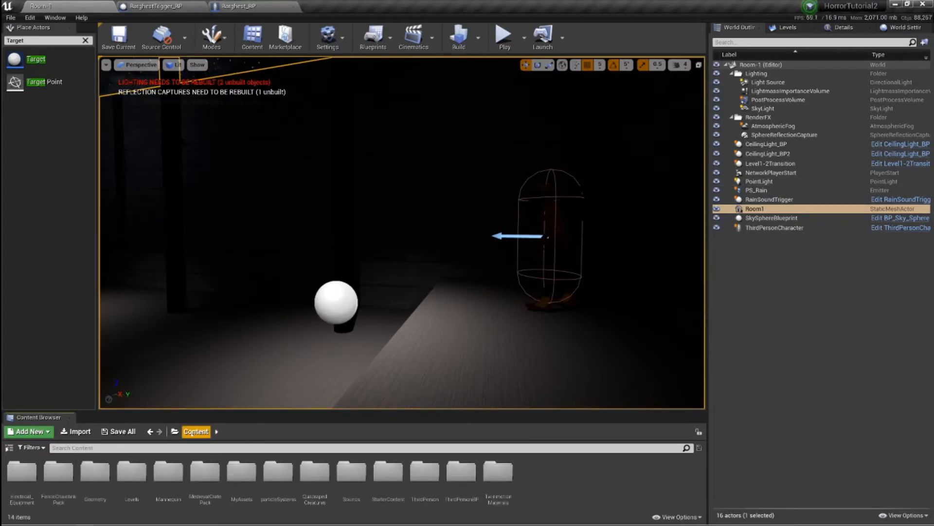
{"action": "double_click", "coordinate": [351, 471]}
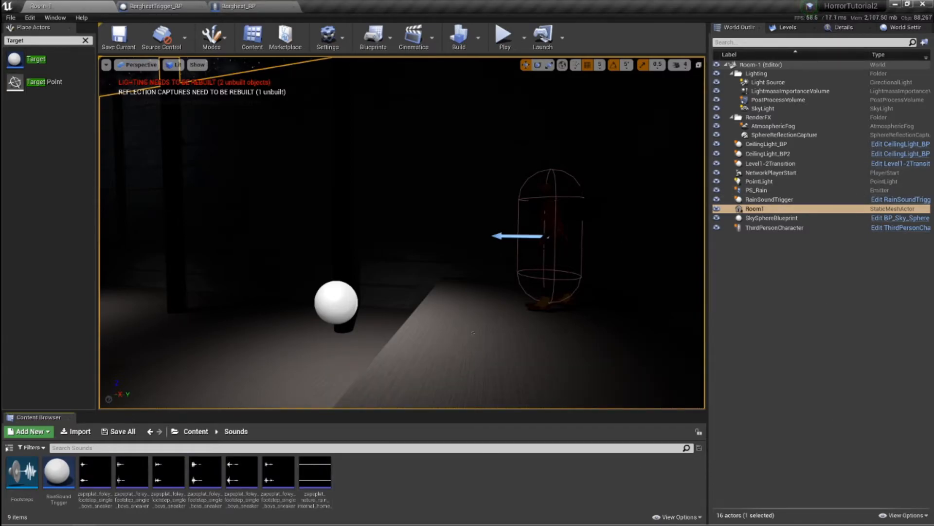
{"action": "left_click_drag", "start_coordinate": [446, 478], "coordinate": [445, 476]}
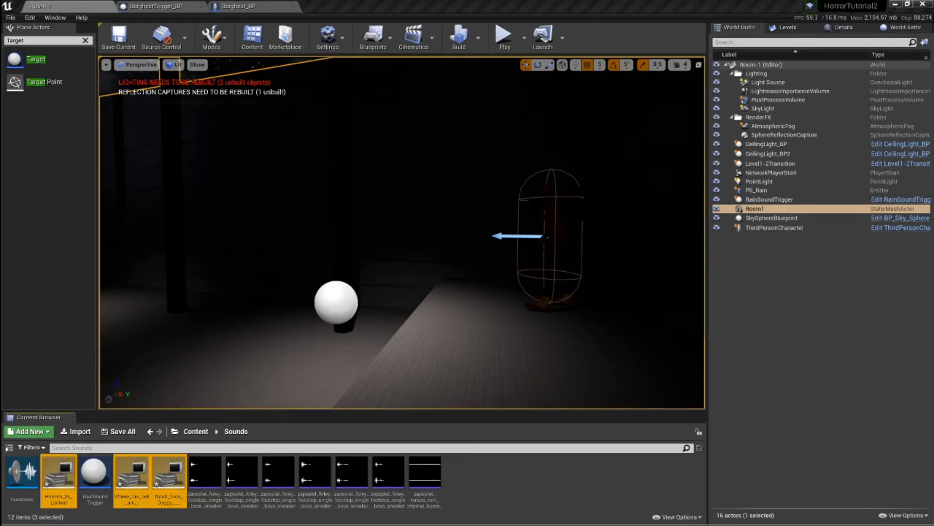
Delete the three voice-line File Media Source assets from the Sounds folder.
{"action": "left_click", "coordinate": [136, 482]}
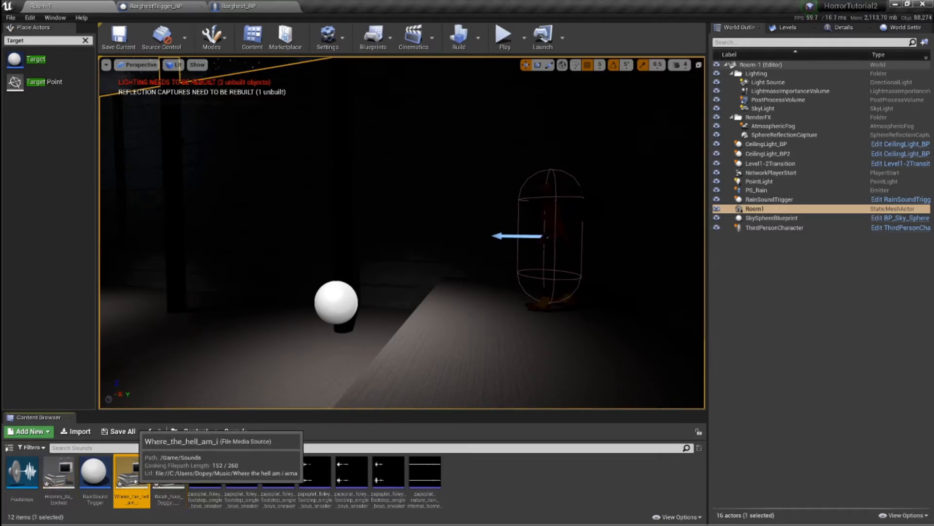
{"action": "left_click", "coordinate": [168, 469], "text": "ctrl"}
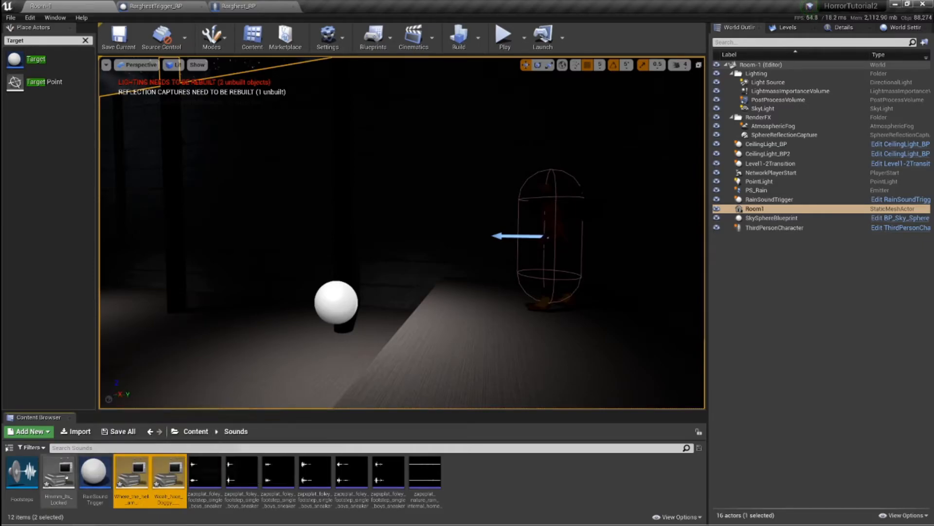
{"action": "left_click", "coordinate": [58, 470], "text": "shift"}
{"action": "left_click", "coordinate": [95, 470], "text": "ctrl"}
{"action": "right_click", "coordinate": [168, 474]}
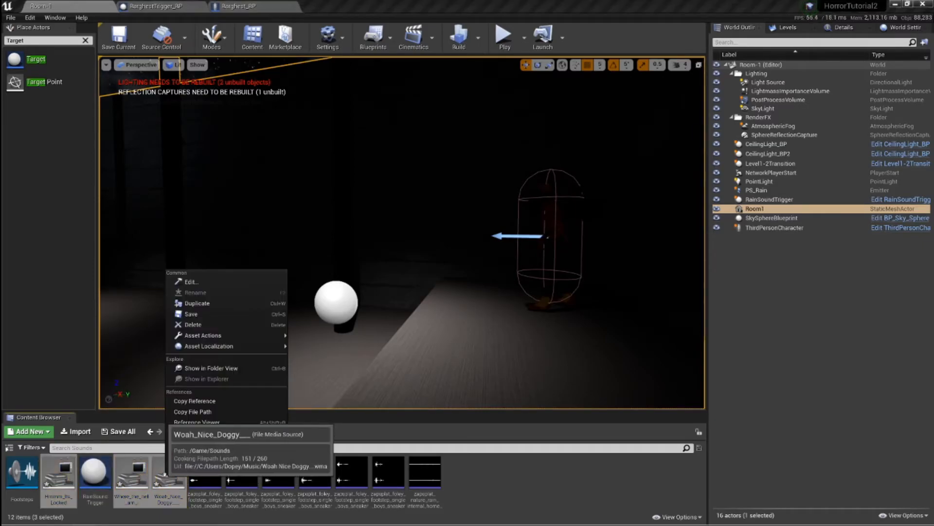
{"action": "left_click", "coordinate": [219, 324]}
{"action": "left_click", "coordinate": [418, 422]}
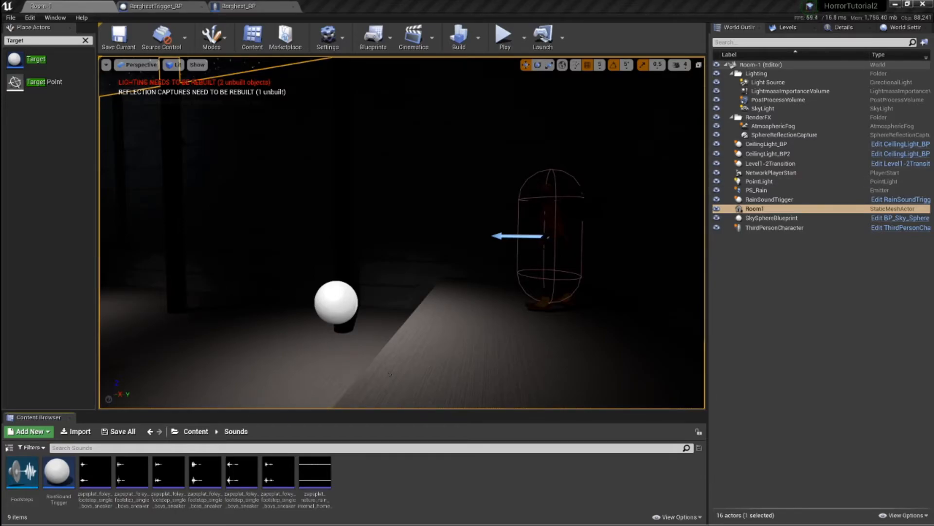
Import the three voice lines into the Sounds folder again, this time as sound waves.
{"action": "left_click_drag", "start_coordinate": [367, 478], "coordinate": [368, 477]}
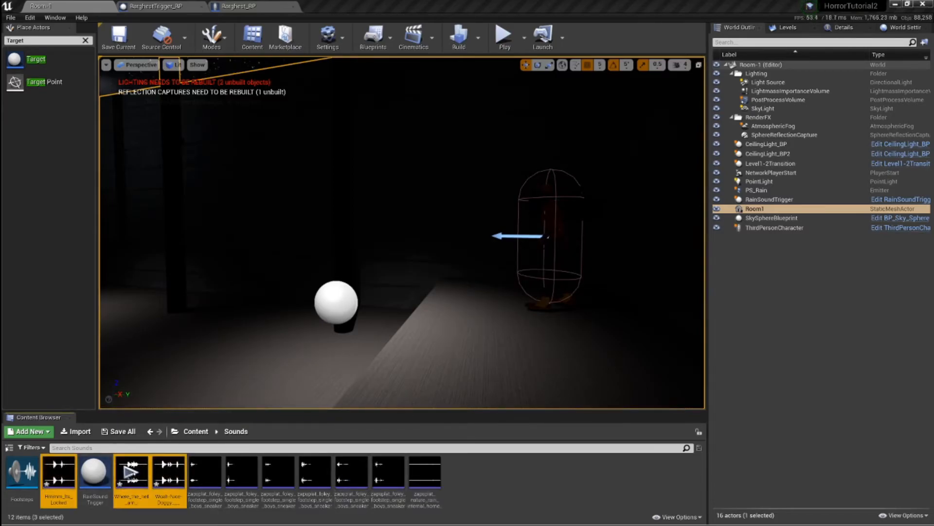
{"action": "key", "text": "w"}
{"action": "right_click_drag", "start_coordinate": [465, 315], "coordinate": [490, 360]}
{"action": "key", "text": "s"}
{"action": "key", "text": "w"}
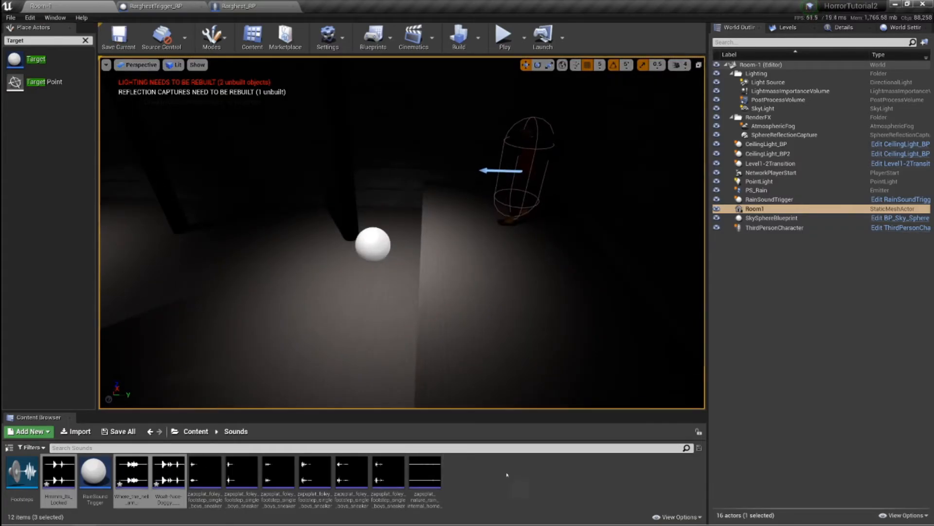
Create an Actor Blueprint Class in the Sounds folder and name it WAI_SoundTrigger.
{"action": "right_click", "coordinate": [490, 471]}
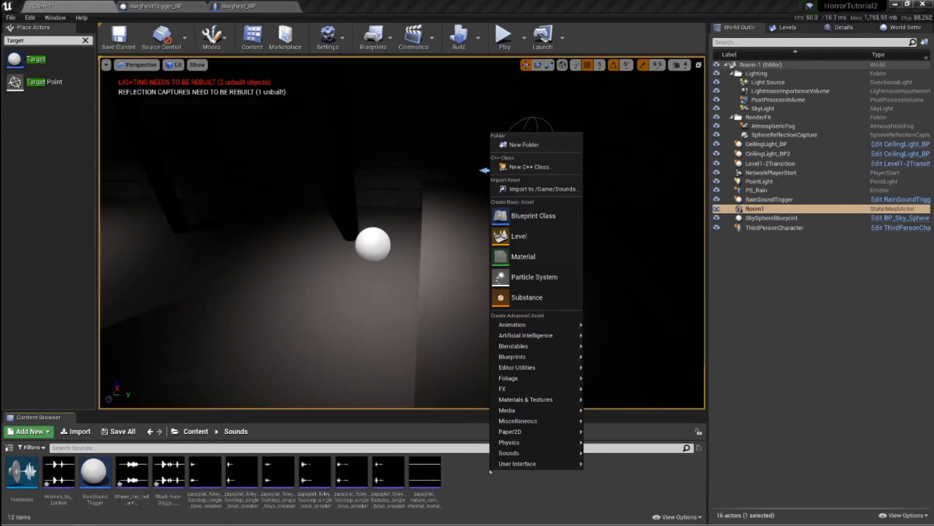
{"action": "left_click", "coordinate": [532, 215]}
{"action": "left_click", "coordinate": [426, 200]}
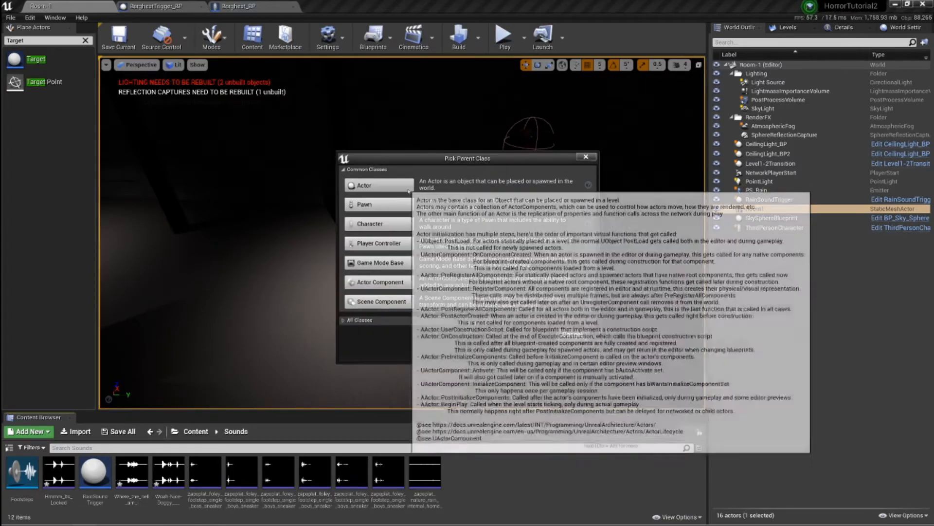
{"action": "key", "text": "BackSpace"}
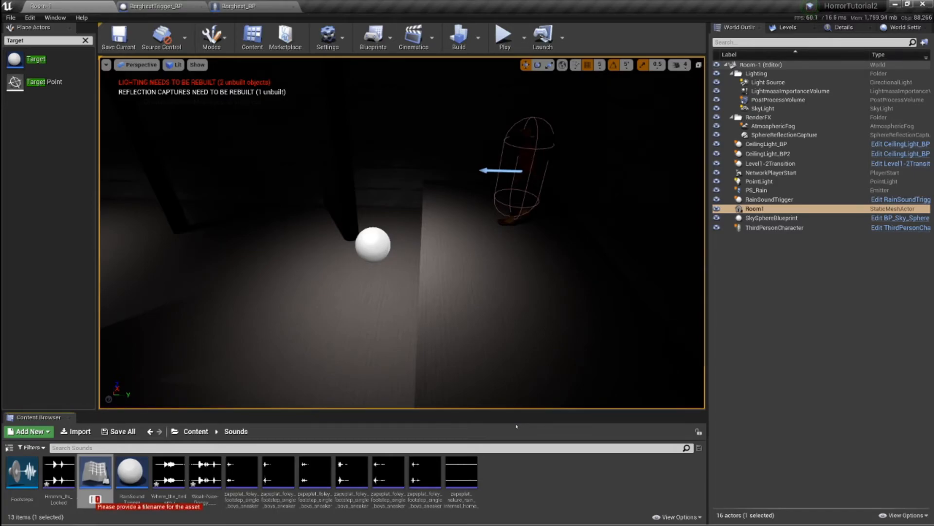
{"action": "type", "text": "WiAM"}
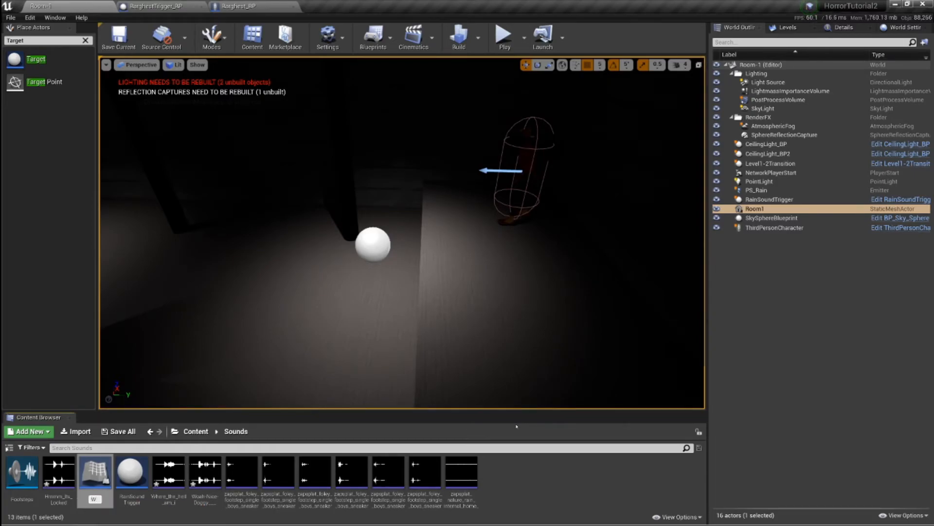
{"action": "key", "text": "BackSpace"}
{"action": "type", "text": "L_T"}
{"action": "key", "text": "BackSpace"}
{"action": "type", "text": "SoundTrigger"}
{"action": "key", "text": "Return"}
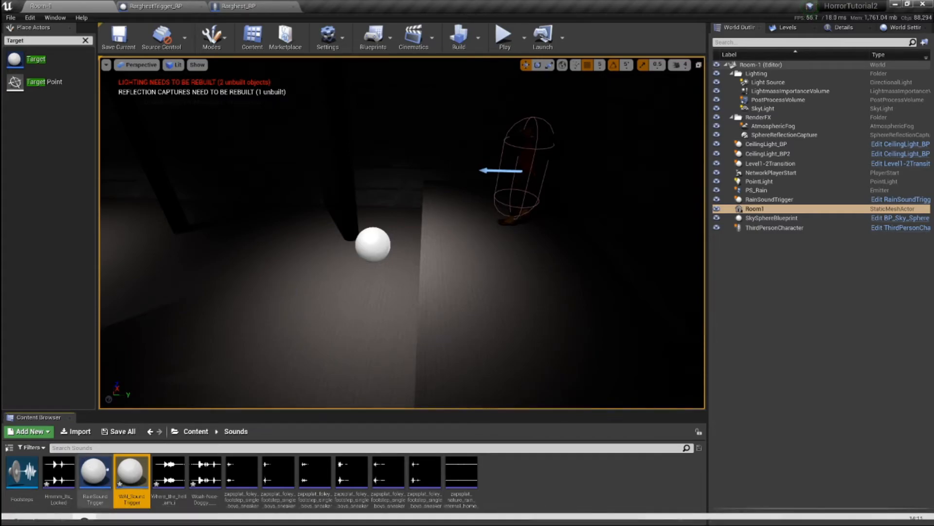
Open the WAI_SoundTrigger blueprint, add a Box Collision component with its default name and compile.
{"action": "double_click", "coordinate": [138, 481]}
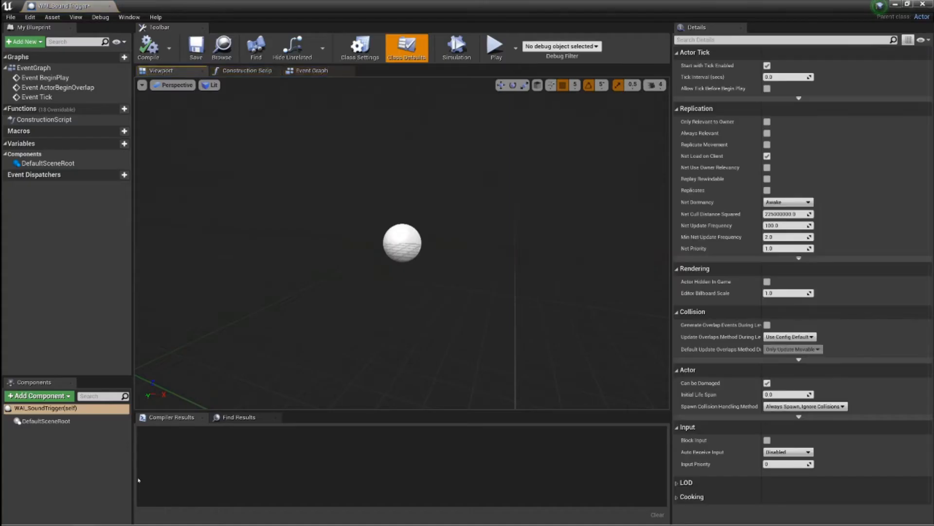
{"action": "left_click", "coordinate": [65, 410]}
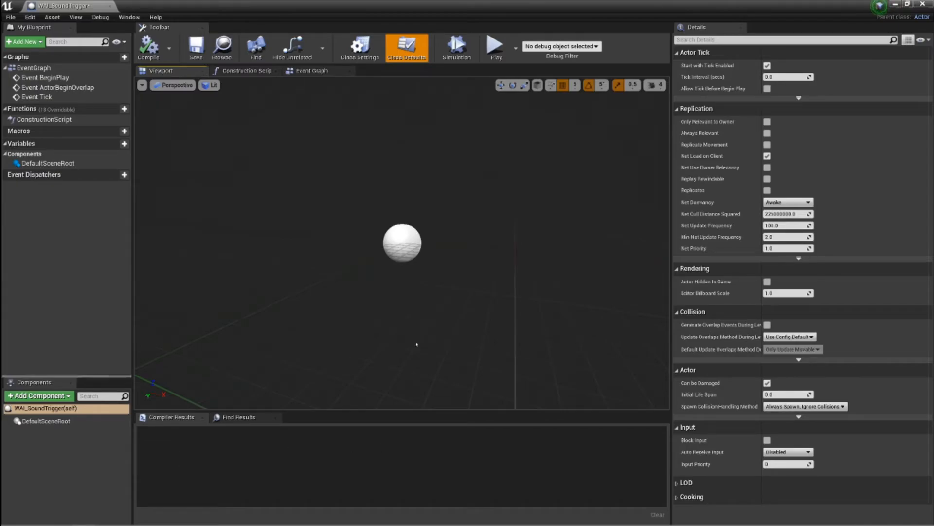
{"action": "left_click", "coordinate": [39, 398]}
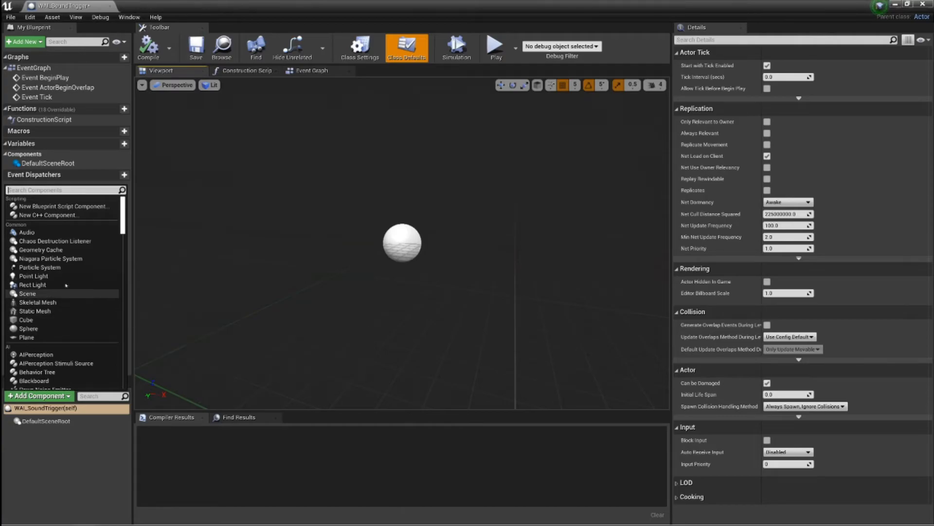
{"action": "scroll", "coordinate": [58, 350], "scroll_direction": "down", "scroll_amount": 5}
{"action": "scroll", "coordinate": [58, 352], "scroll_direction": "down", "scroll_amount": 1}
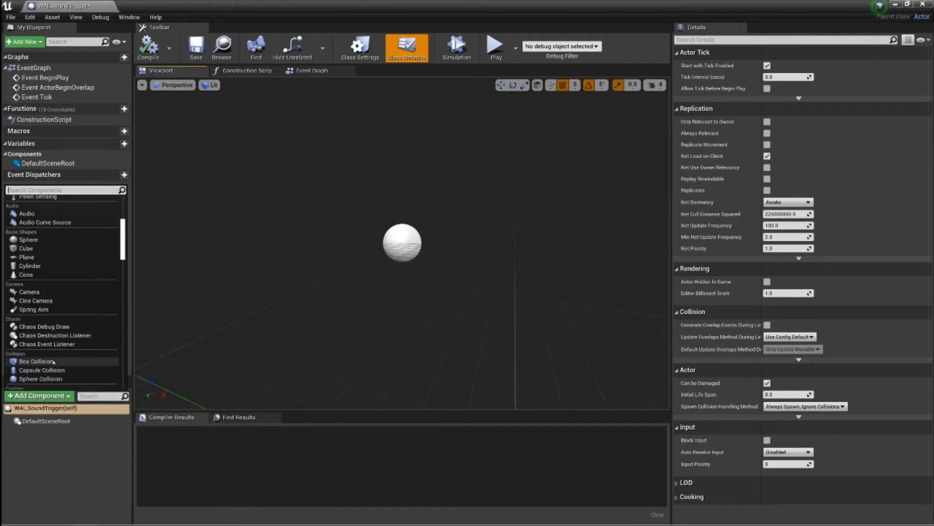
{"action": "left_click", "coordinate": [53, 362]}
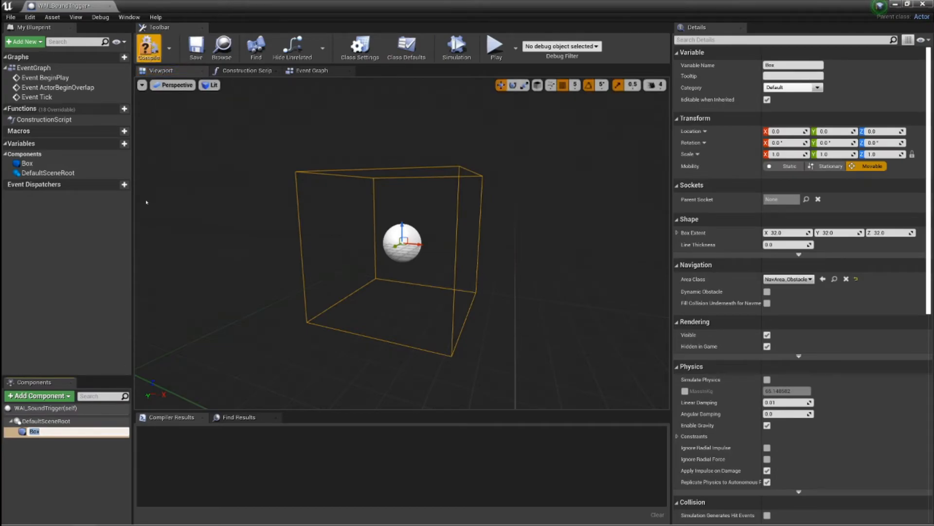
{"action": "left_click", "coordinate": [148, 47]}
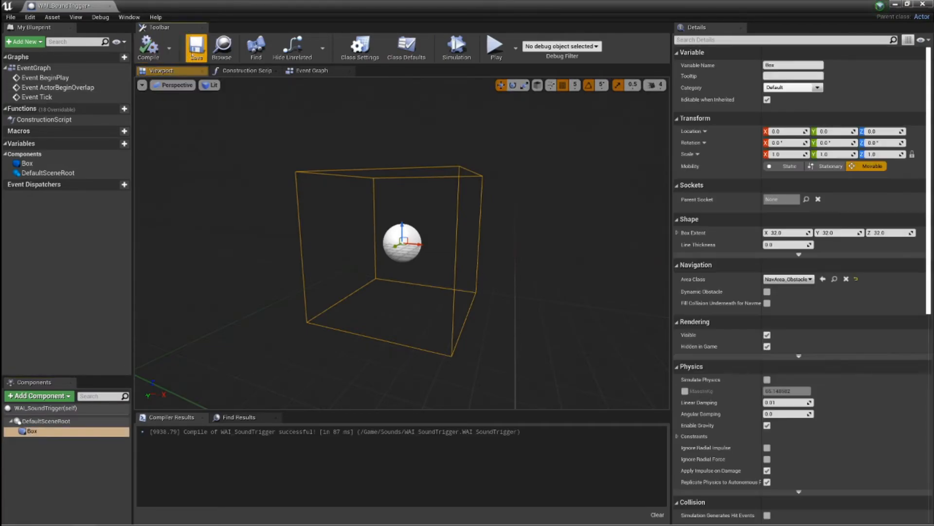
Delete all default event nodes from the WAI_SoundTrigger Event Graph.
{"action": "left_click", "coordinate": [311, 71]}
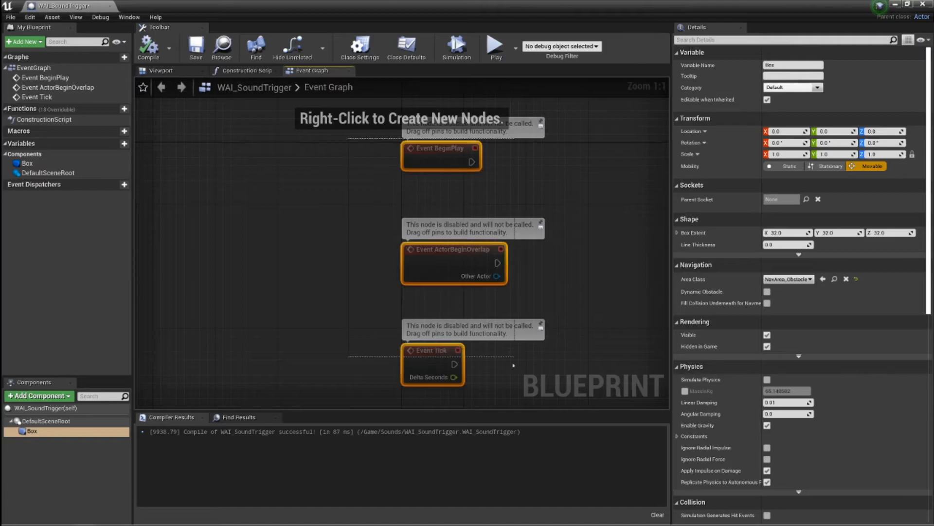
{"action": "key", "text": "Delete"}
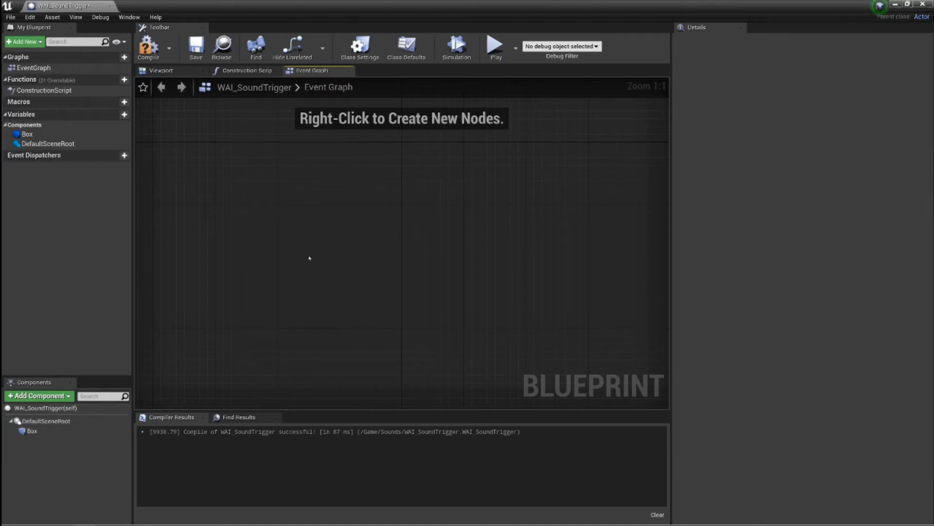
{"action": "right_click", "coordinate": [307, 263]}
{"action": "type", "text": "On Co"}
{"action": "key", "text": "BackSpace"}
{"action": "key", "text": "BackSpace"}
{"action": "key", "text": "BackSpace"}
{"action": "key", "text": "BackSpace"}
{"action": "key", "text": "BackSpace"}
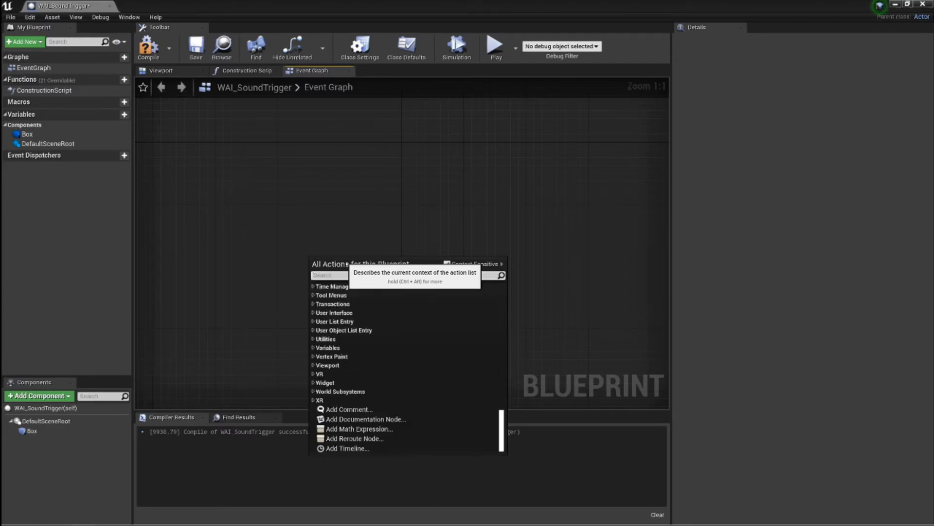
{"action": "left_click", "coordinate": [434, 161]}
Add an On Component Begin Overlap event for the Box component to the Event Graph.
{"action": "left_click", "coordinate": [30, 431]}
{"action": "scroll", "coordinate": [790, 413], "scroll_direction": "down", "scroll_amount": 10}
{"action": "scroll", "coordinate": [790, 412], "scroll_direction": "down", "scroll_amount": 3}
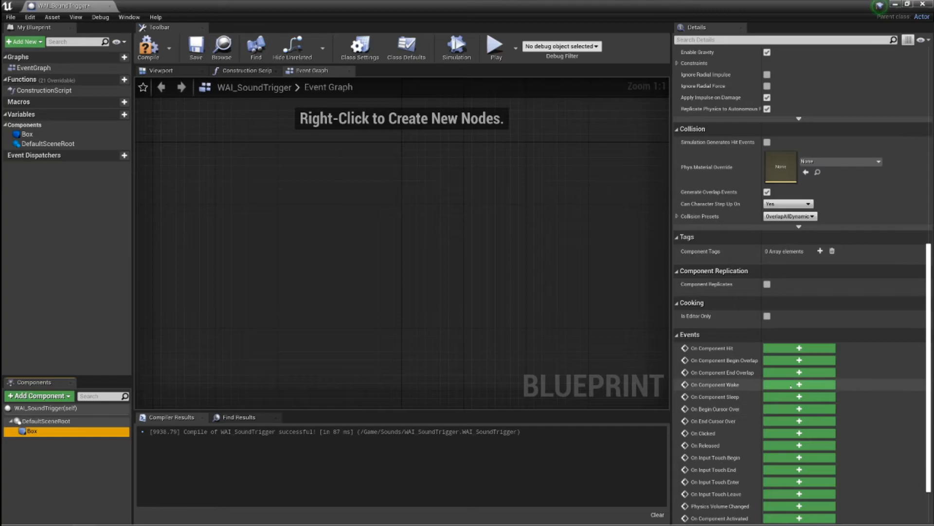
{"action": "left_click", "coordinate": [786, 362]}
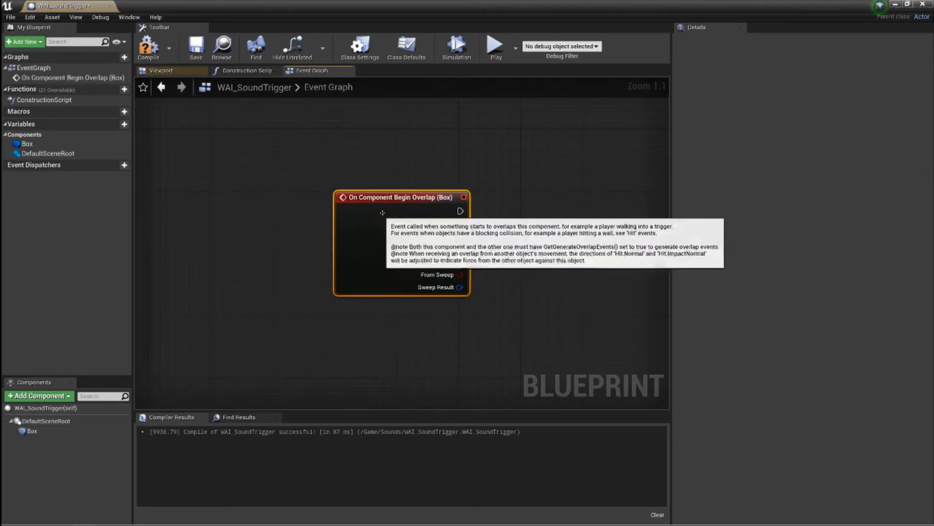
Add a Cast To ThirdPersonCharacter node after the overlap event and connect Other Actor to its Object input.
{"action": "left_click_drag", "start_coordinate": [366, 211], "coordinate": [428, 215]}
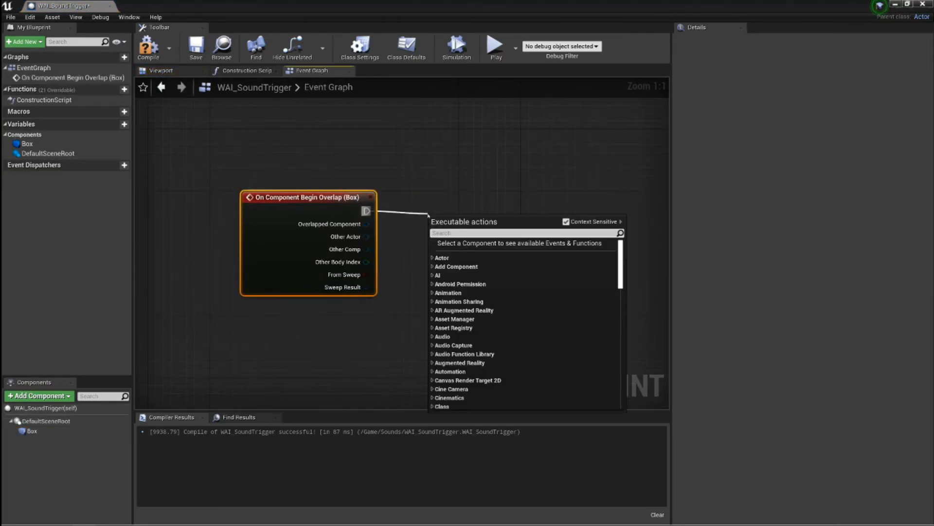
{"action": "type", "text": "Cast to thi"}
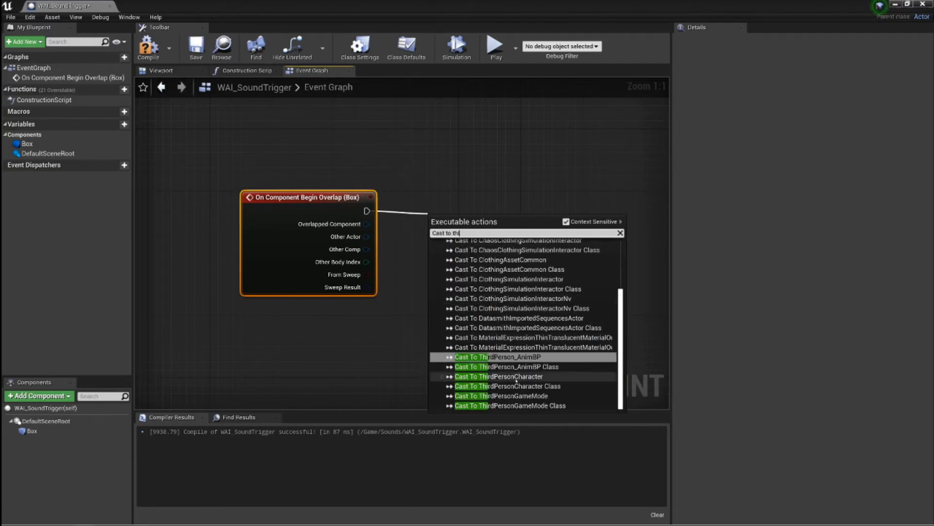
{"action": "left_click", "coordinate": [499, 376]}
{"action": "left_click_drag", "start_coordinate": [366, 236], "coordinate": [439, 224]}
Add a Do Once node after the successful ThirdPersonCharacter cast and line it up with the cast node.
{"action": "right_click_drag", "start_coordinate": [591, 187], "coordinate": [481, 187]}
{"action": "left_click_drag", "start_coordinate": [437, 210], "coordinate": [523, 210]}
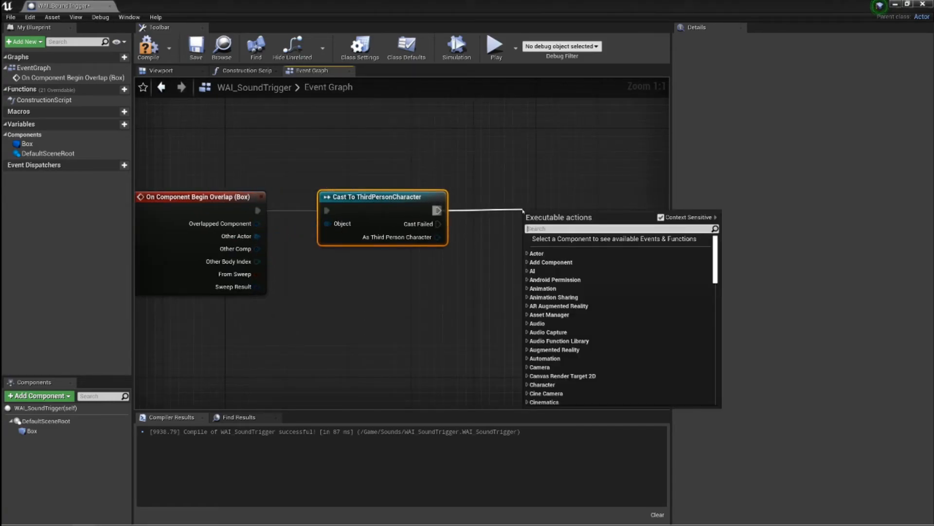
{"action": "type", "text": "DoOnce"}
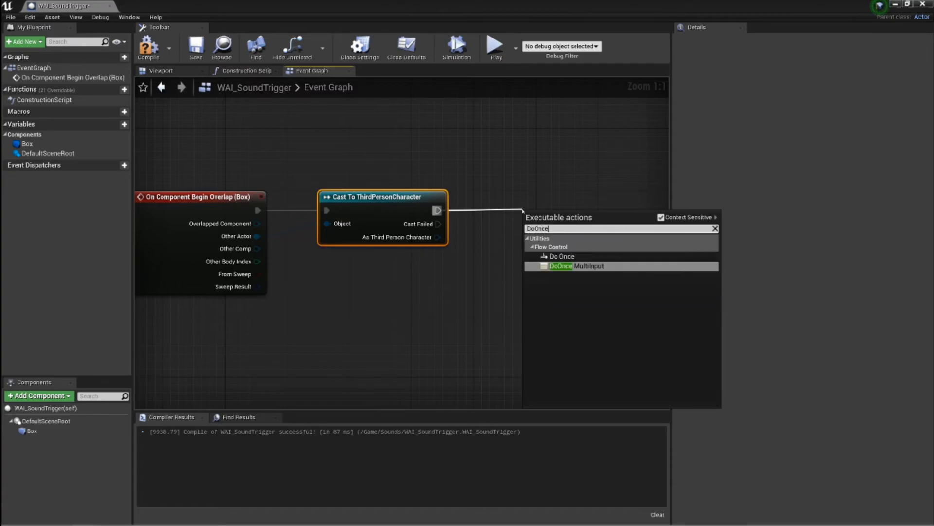
{"action": "key", "text": "Up"}
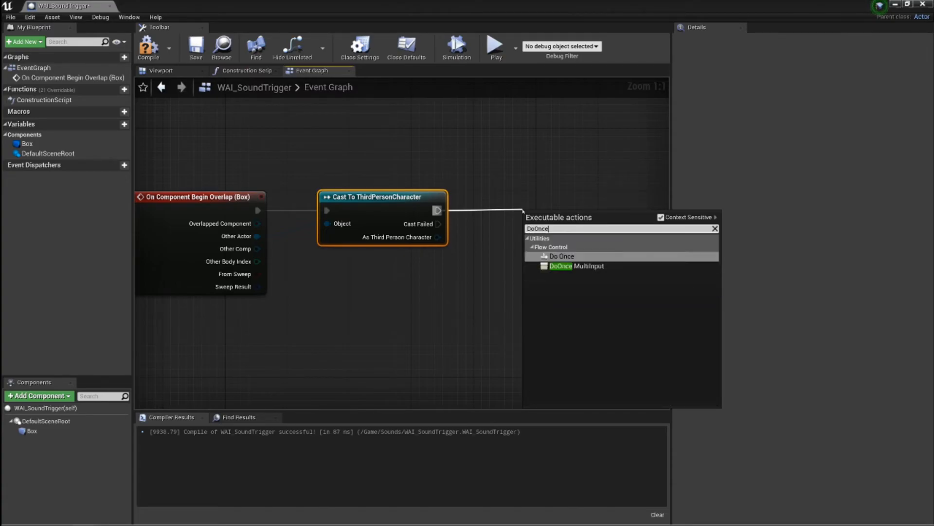
{"action": "key", "text": "Return"}
{"action": "left_click_drag", "start_coordinate": [577, 213], "coordinate": [559, 190]}
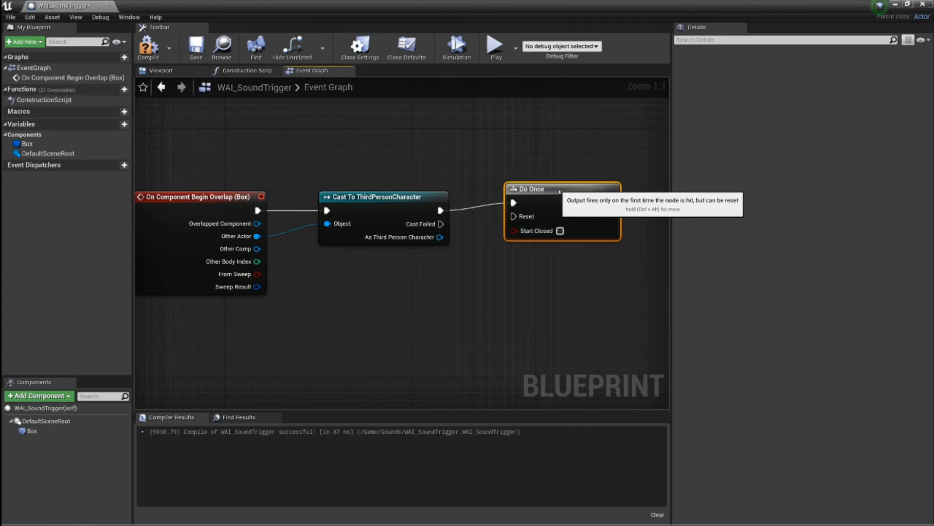
{"action": "right_click_drag", "start_coordinate": [546, 282], "coordinate": [482, 279]}
{"action": "left_click_drag", "start_coordinate": [474, 190], "coordinate": [476, 197]}
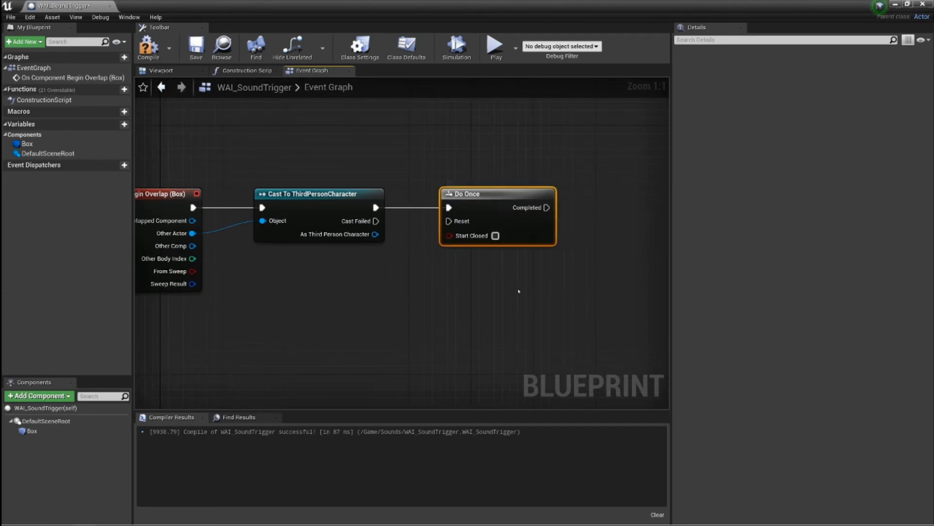
Add a Play Sound 2D node to the Do Once node's Completed output and align it with Do Once.
{"action": "right_click_drag", "start_coordinate": [550, 310], "coordinate": [404, 331]}
{"action": "left_click_drag", "start_coordinate": [400, 228], "coordinate": [474, 232]}
{"action": "type", "text": "PlaySo"}
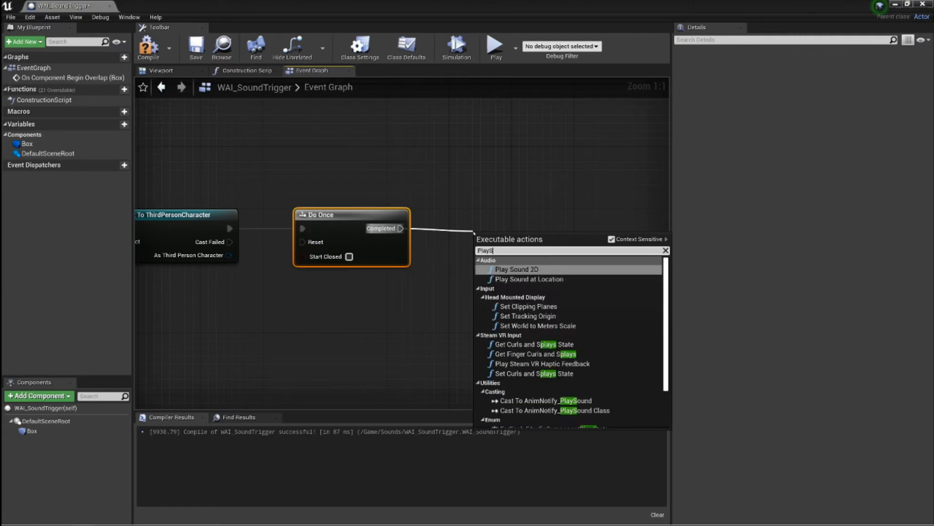
{"action": "left_click", "coordinate": [527, 269]}
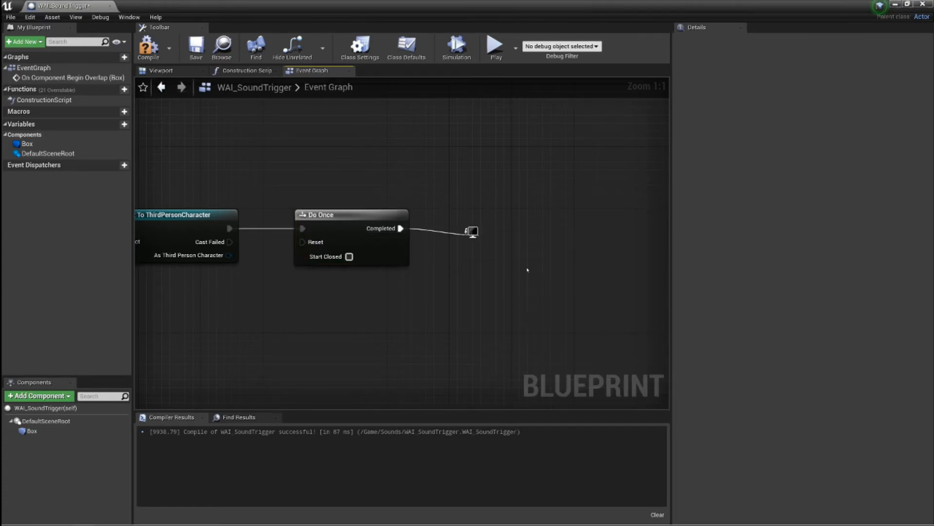
{"action": "left_click_drag", "start_coordinate": [527, 246], "coordinate": [509, 225]}
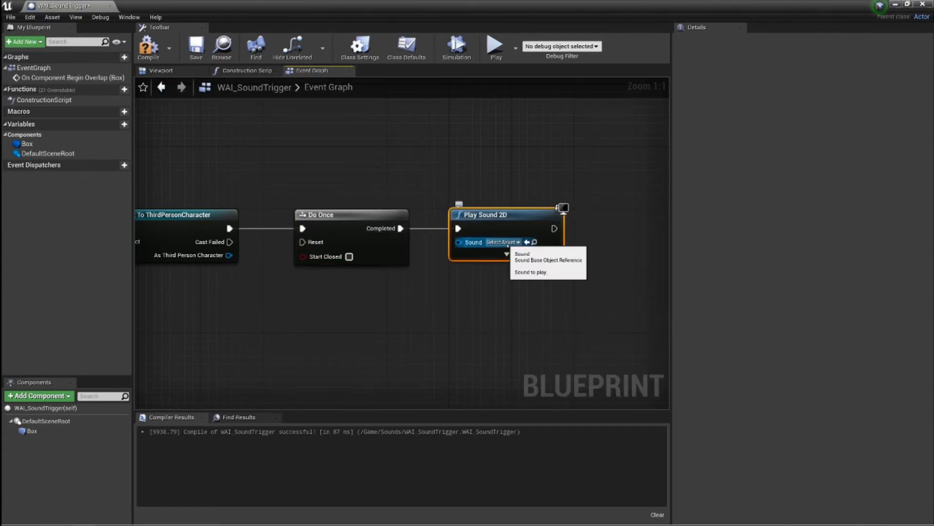
Set the Play Sound 2D node's sound to the Where_the_hell_am_i sound wave.
{"action": "left_click", "coordinate": [501, 242]}
{"action": "scroll", "coordinate": [581, 346], "scroll_direction": "down", "scroll_amount": 3}
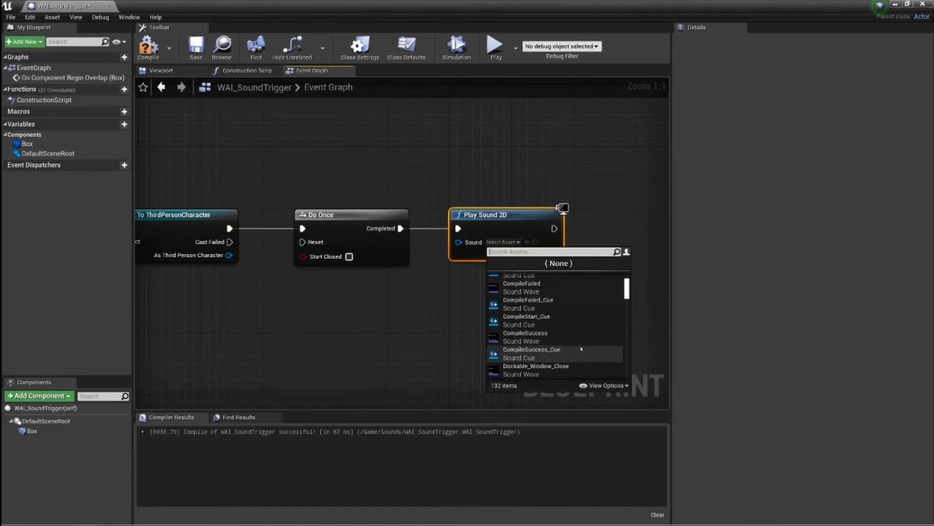
{"action": "type", "text": "WAI"}
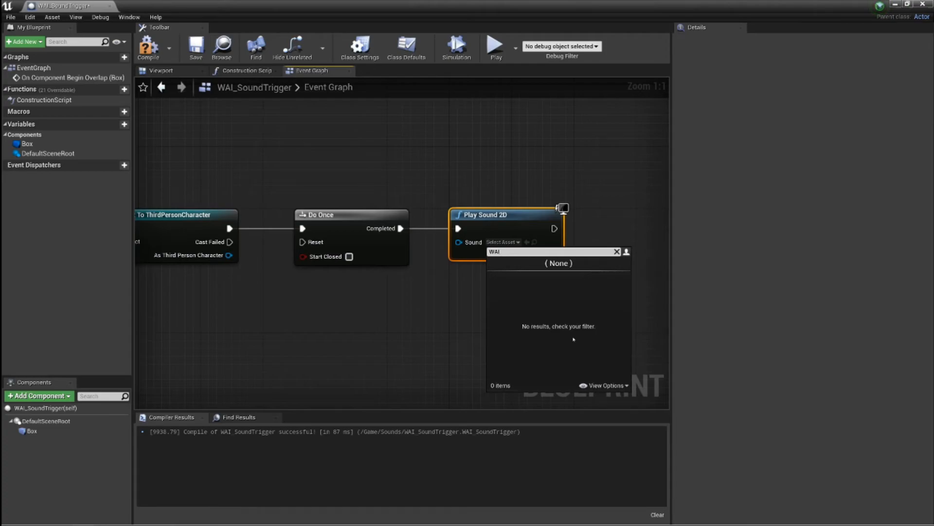
{"action": "key", "text": "BackSpace"}
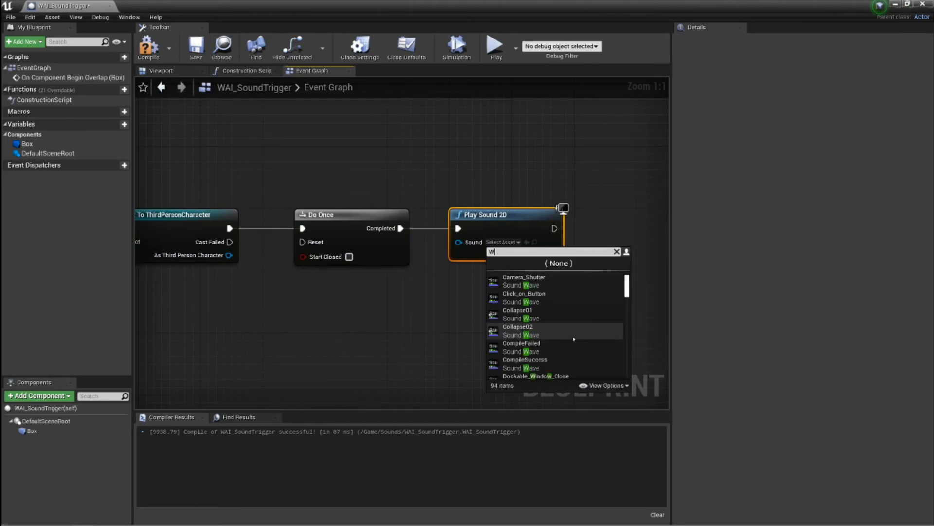
{"action": "type", "text": "here the"}
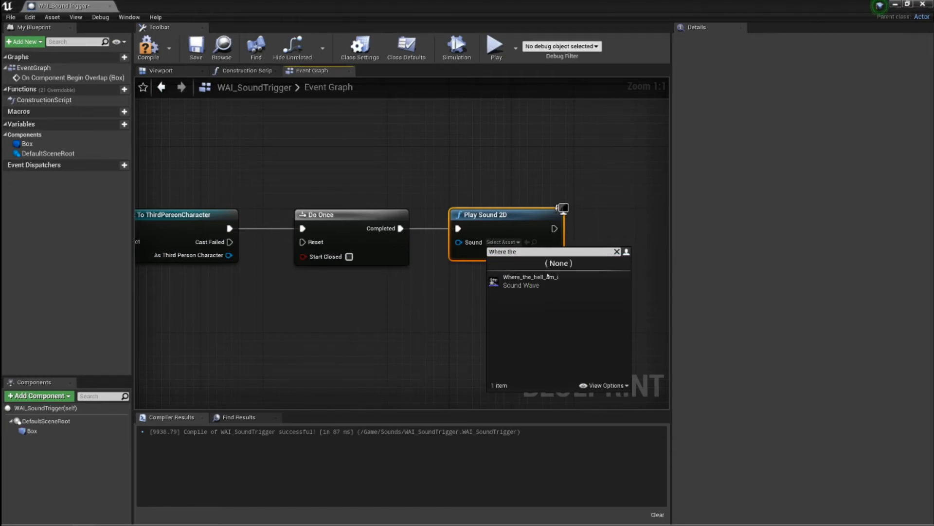
{"action": "left_click", "coordinate": [520, 281]}
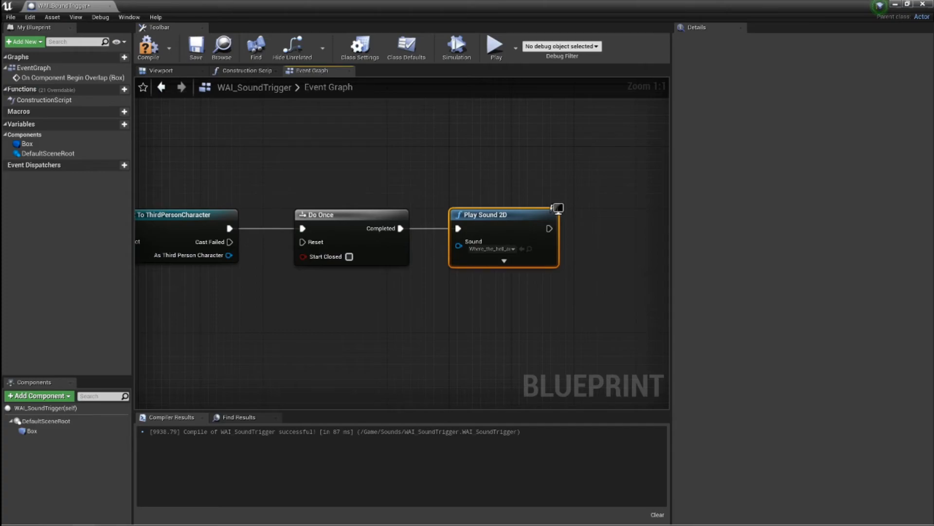
Compile the WAI_SoundTrigger blueprint and close its editor to return to the Room-1 level.
{"action": "scroll", "coordinate": [448, 196], "scroll_direction": "down", "scroll_amount": 2}
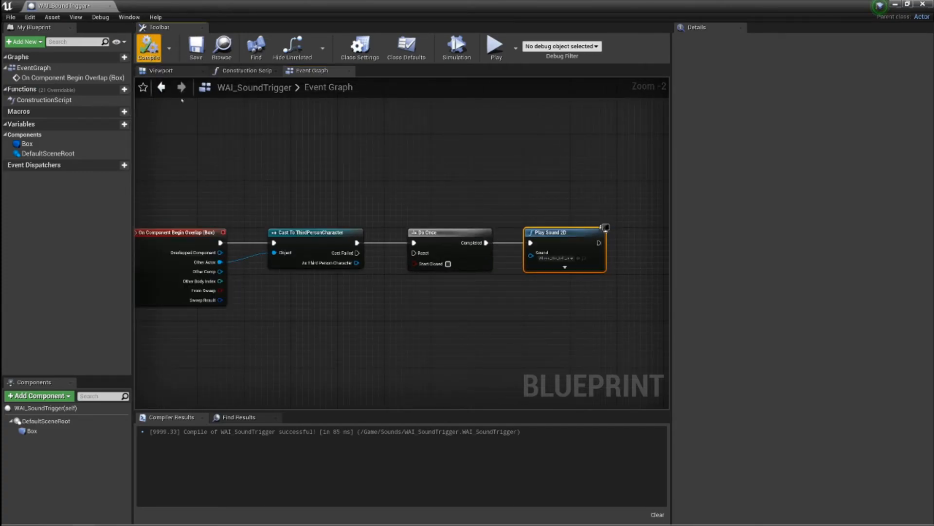
{"action": "left_click", "coordinate": [149, 47]}
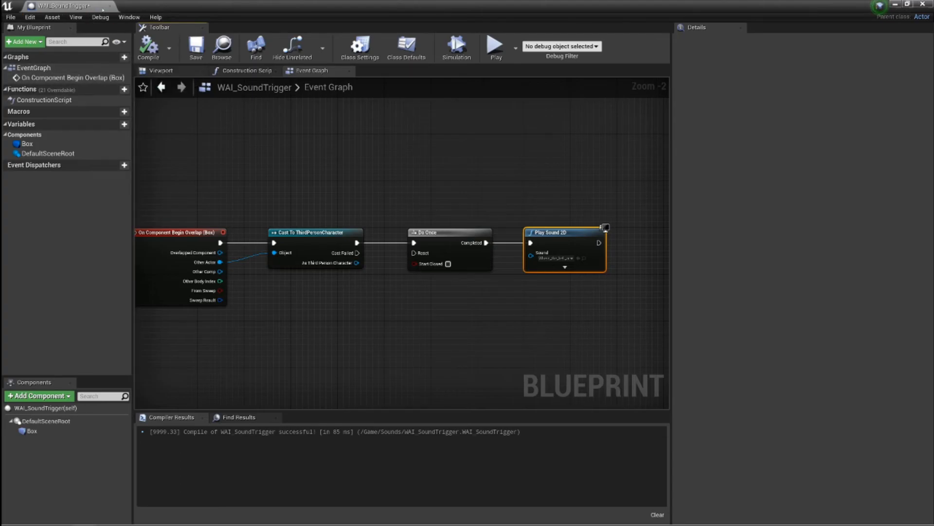
{"action": "left_click", "coordinate": [111, 6]}
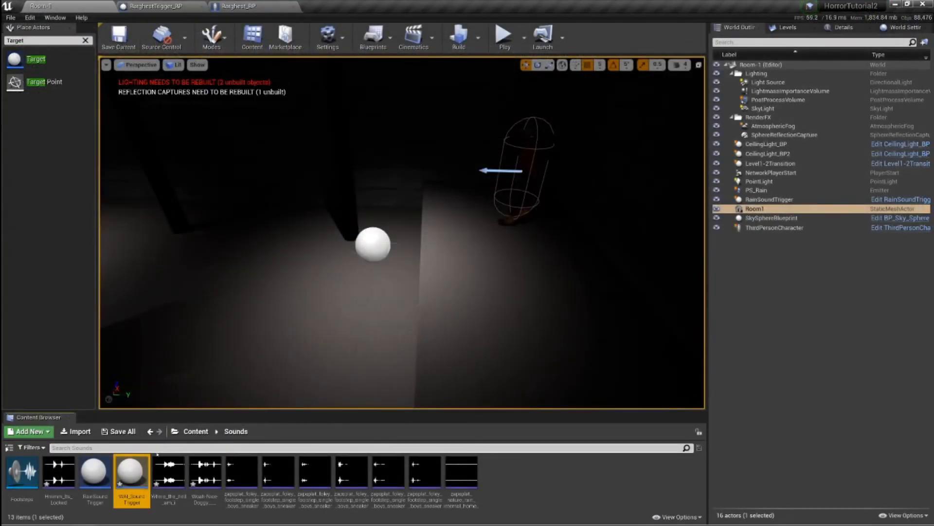
Place the WAI_SoundTrigger blueprint in Room-1 in front of the player character and shift it over the raised floor edge.
{"action": "left_click", "coordinate": [433, 205]}
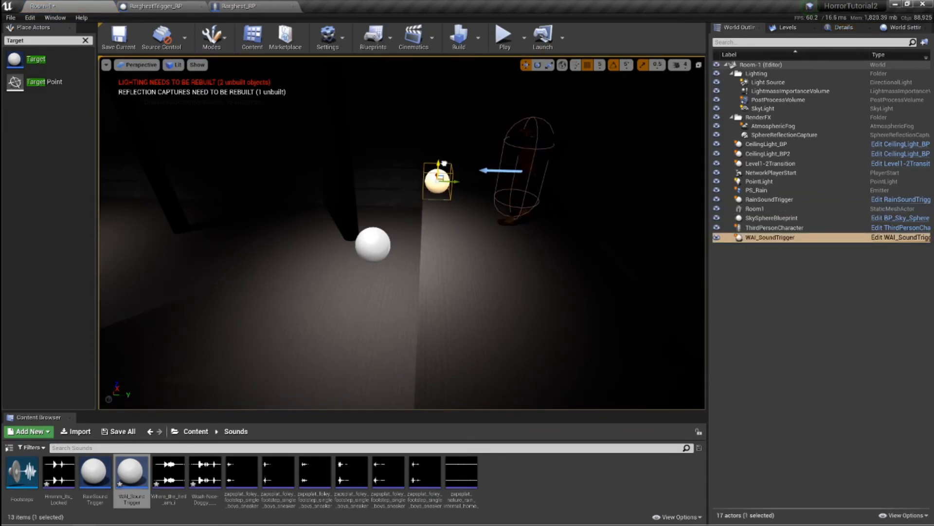
{"action": "right_click_drag", "start_coordinate": [438, 166], "coordinate": [504, 151]}
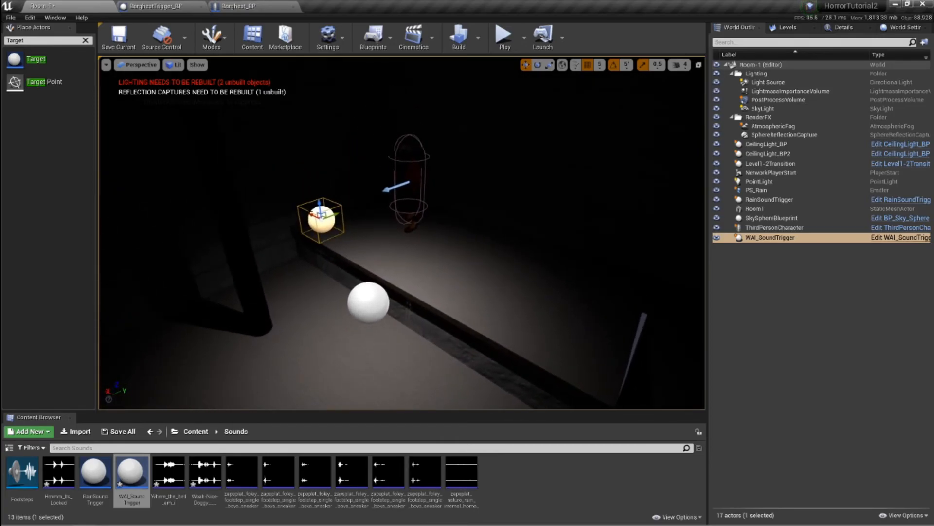
{"action": "left_click_drag", "start_coordinate": [311, 214], "coordinate": [329, 219]}
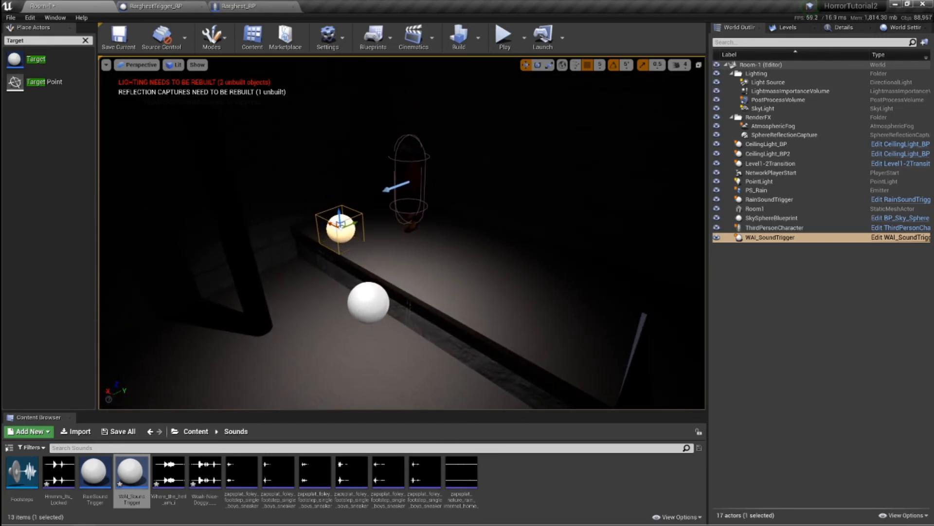
Stretch WAI_SoundTrigger lengthwise, centre it along the raised floor edge and scale it up vertically so it spans the player's path.
{"action": "key", "text": "r"}
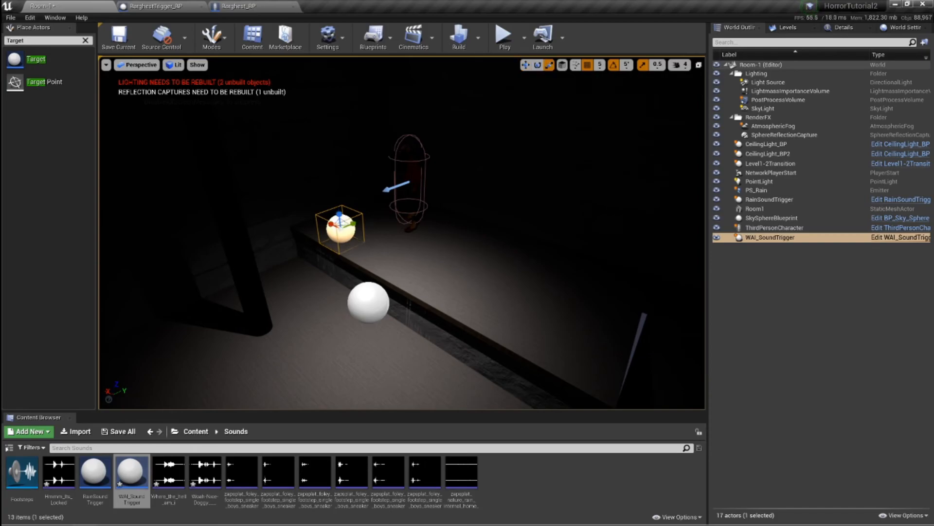
{"action": "left_click_drag", "start_coordinate": [332, 222], "coordinate": [314, 214]}
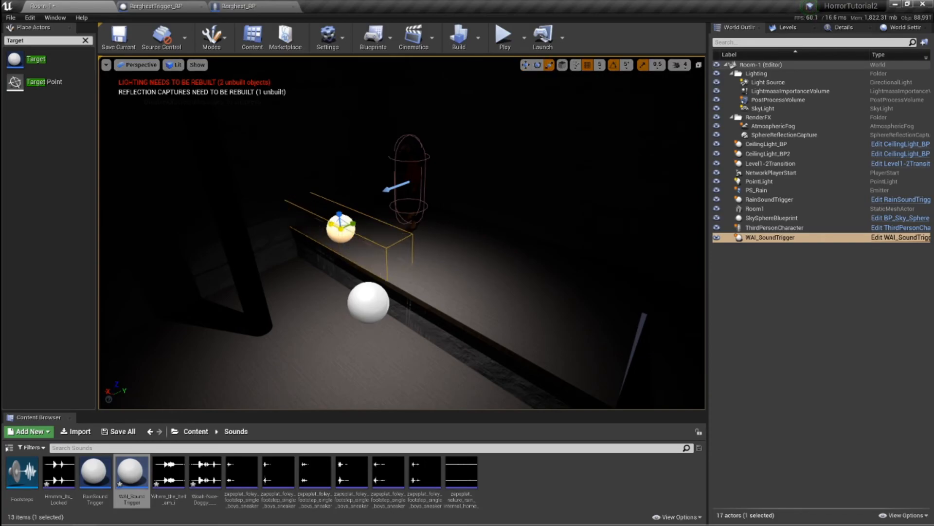
{"action": "key", "text": "w"}
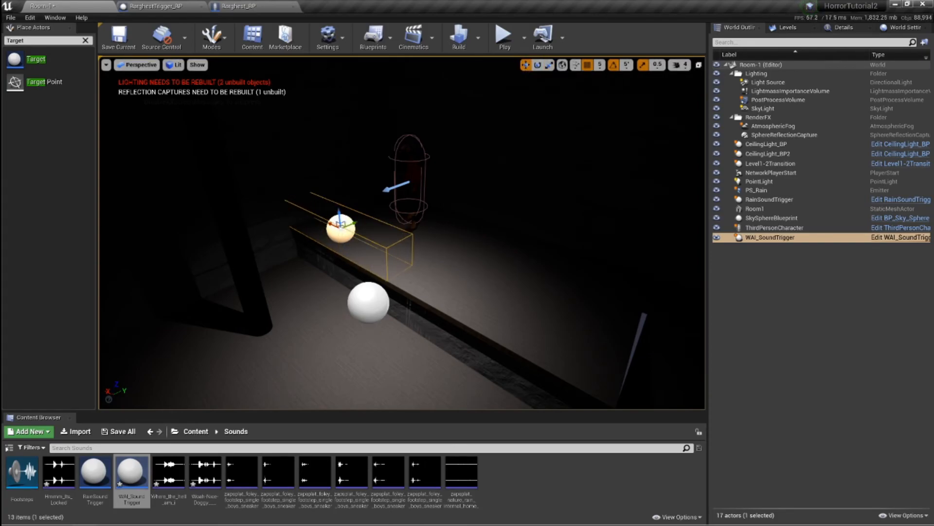
{"action": "left_click_drag", "start_coordinate": [340, 224], "coordinate": [462, 281]}
{"action": "key", "text": "r"}
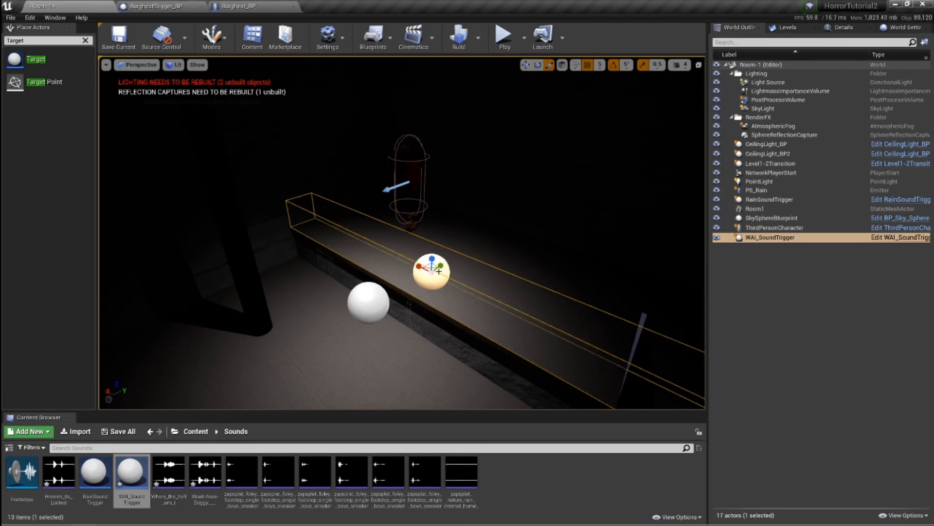
{"action": "left_click_drag", "start_coordinate": [431, 258], "coordinate": [423, 158]}
{"action": "left_click", "coordinate": [526, 65]}
{"action": "right_click_drag", "start_coordinate": [422, 157], "coordinate": [374, 127]}
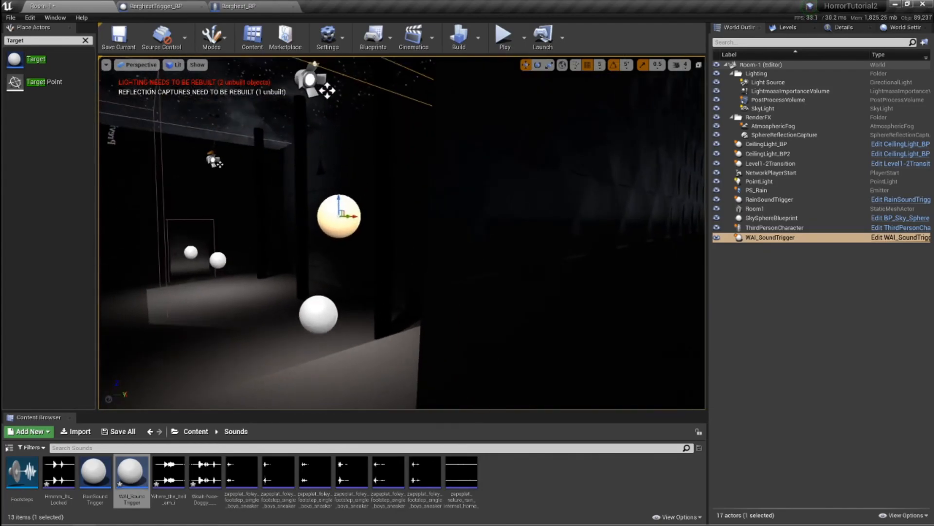
Play-test Room-1 by walking the character through the sound trigger to the far door and opening it.
{"action": "left_click", "coordinate": [505, 38]}
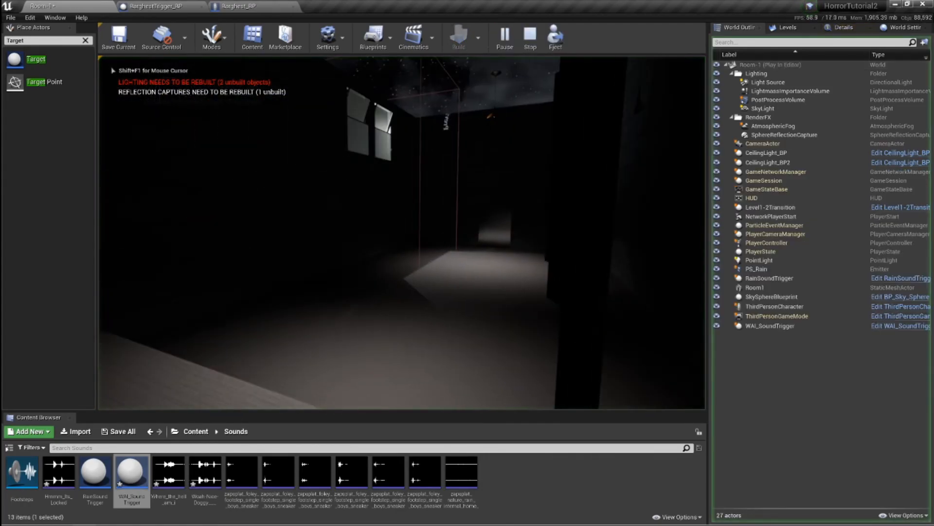
{"action": "key", "text": "w"}
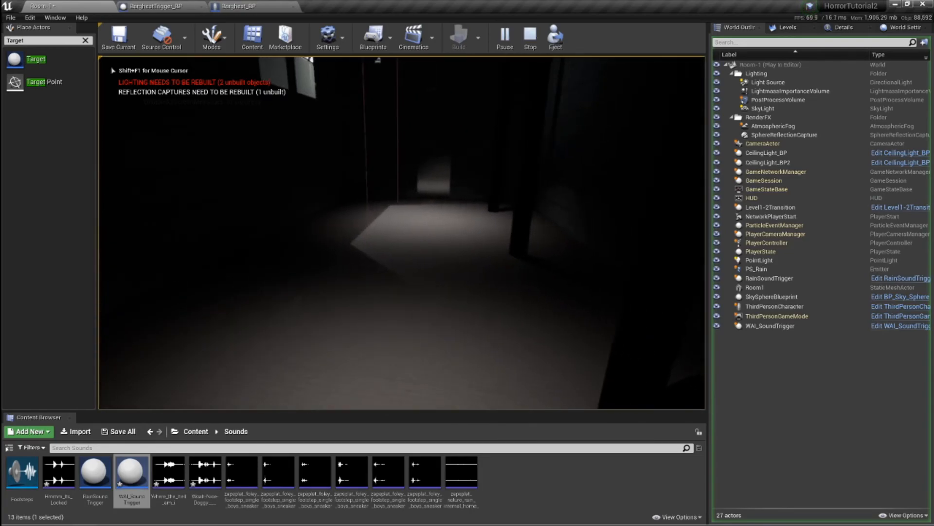
{"action": "key", "text": "w"}
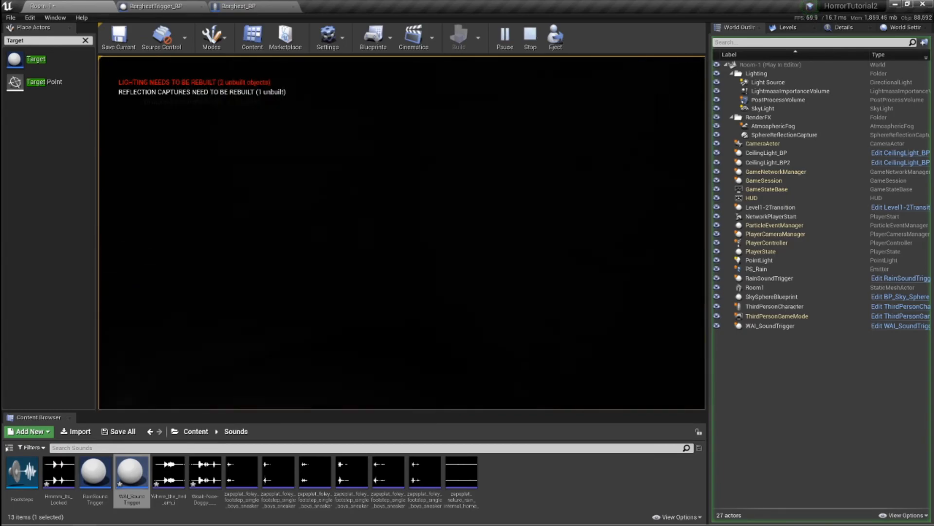
{"action": "key", "text": "w"}
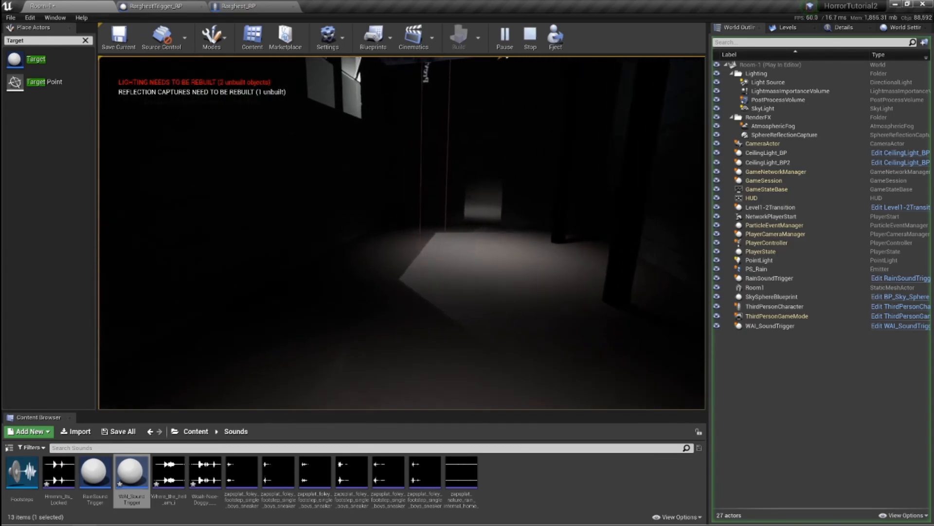
{"action": "key", "text": "w"}
{"action": "key", "text": "w"}
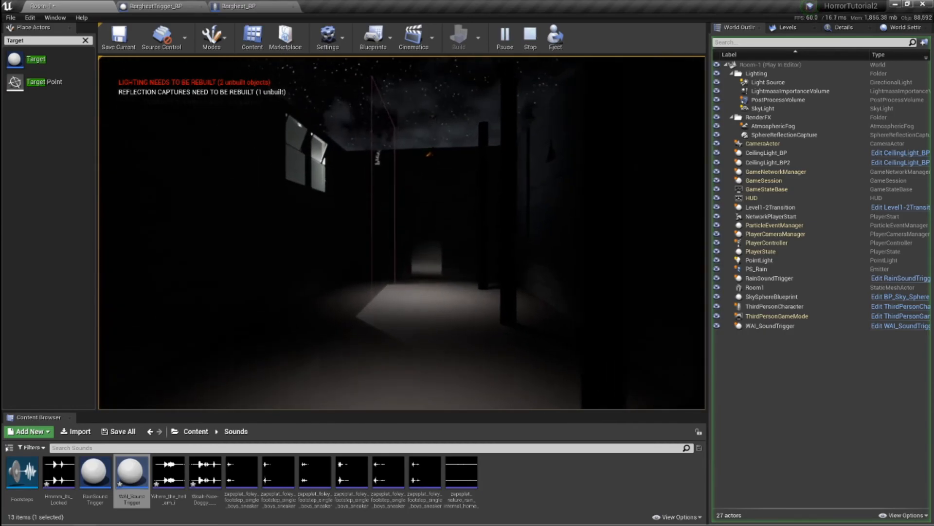
{"action": "key", "text": "w"}
{"action": "key", "text": "w"}
{"action": "key", "text": "w"}
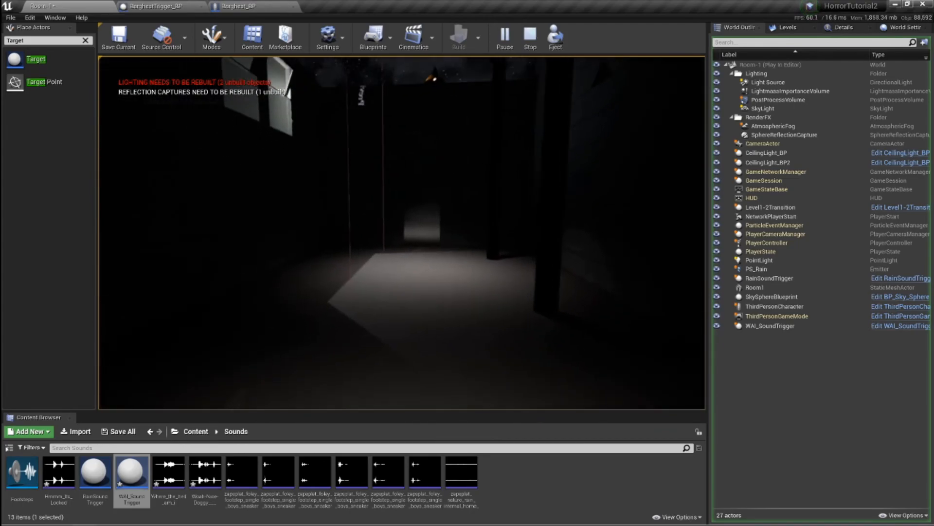
{"action": "key", "text": "w"}
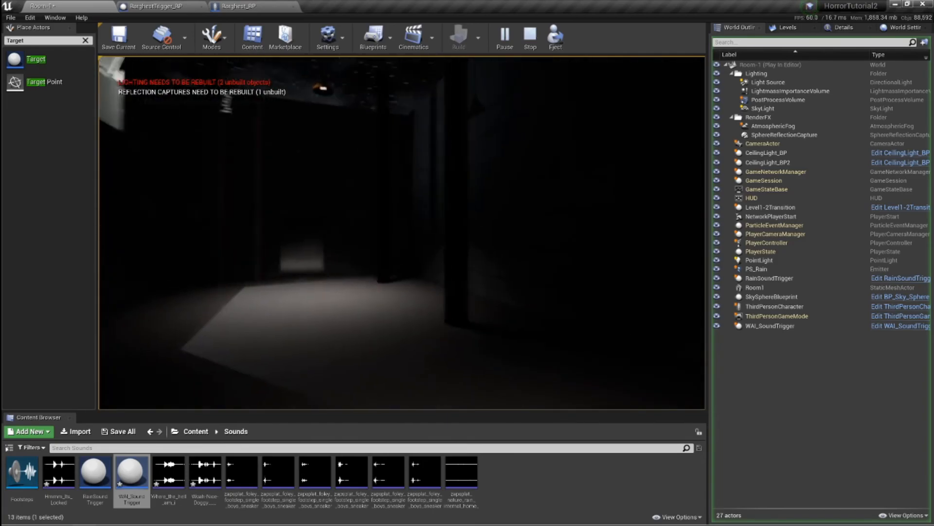
{"action": "key", "text": "w"}
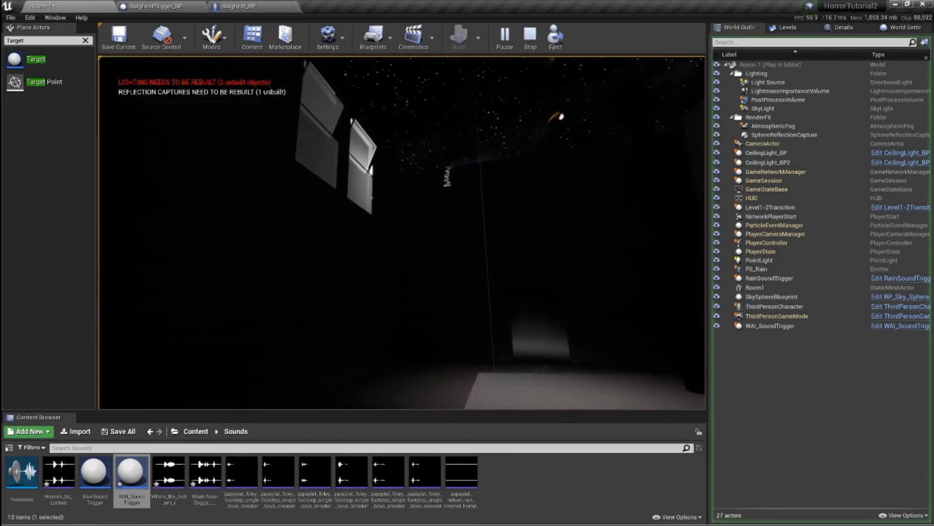
{"action": "key", "text": "w"}
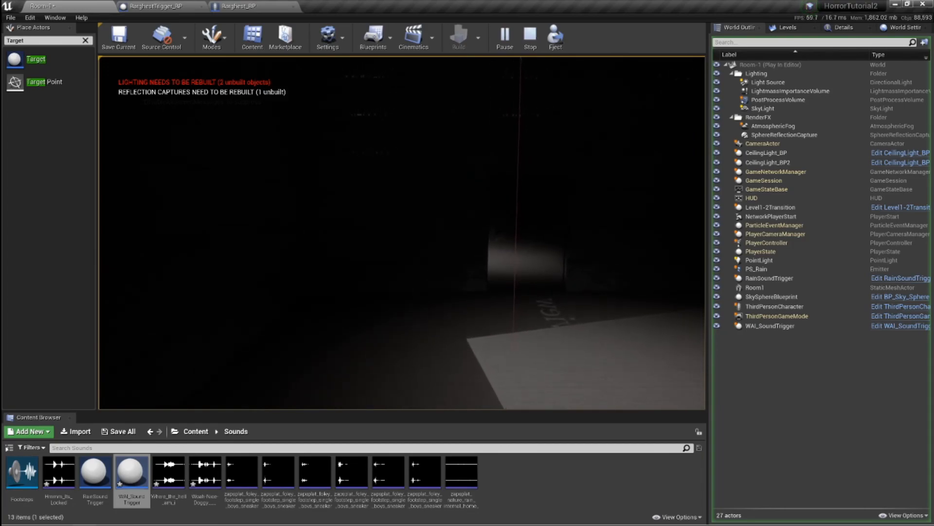
{"action": "key", "text": "w"}
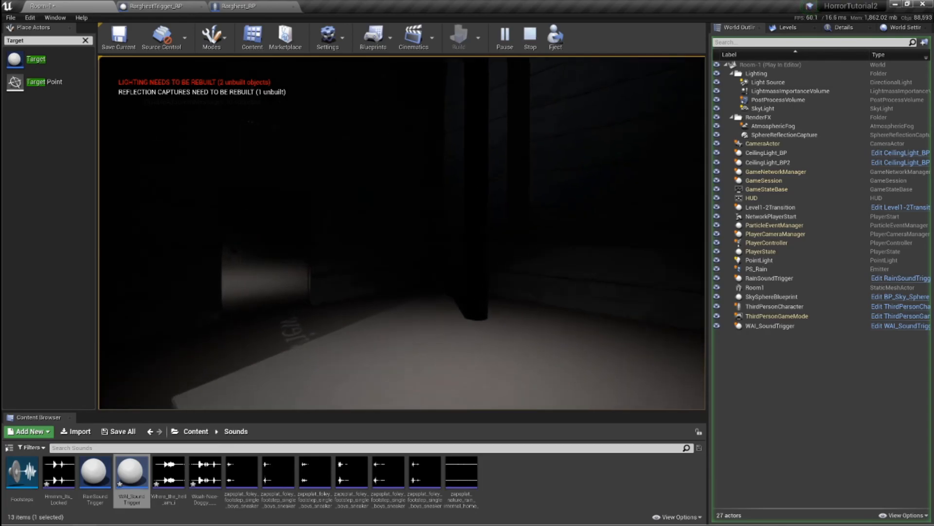
{"action": "key", "text": "w"}
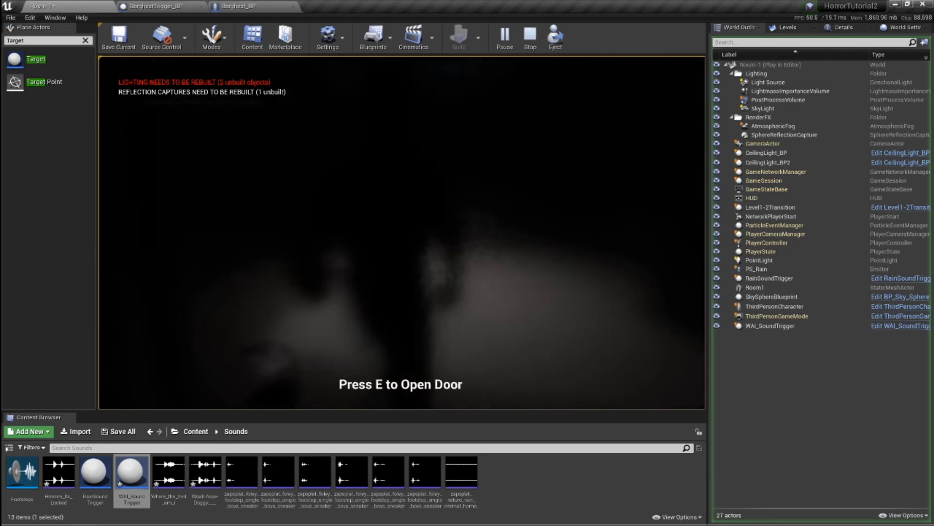
{"action": "key", "text": "e"}
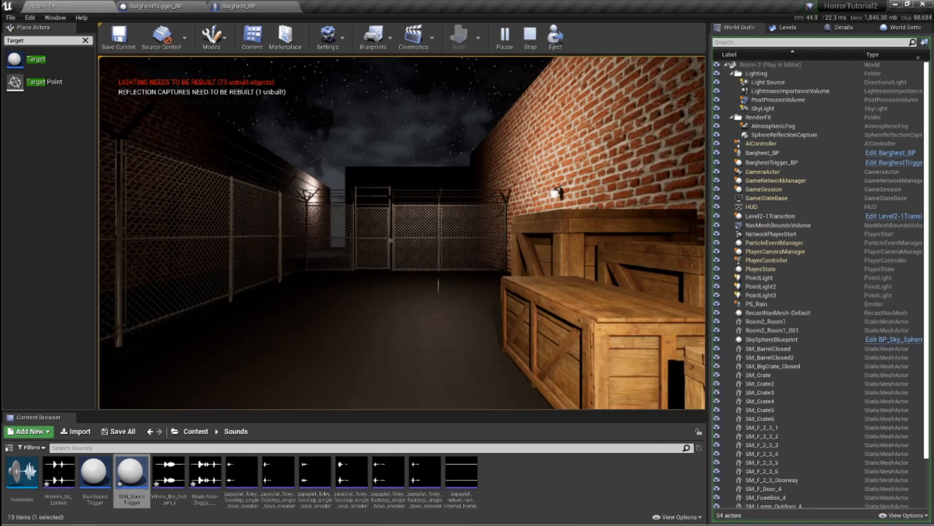
Play-test Room-2 by walking the character past the crates up to the chain-link gate, backing away and jumping.
{"action": "key", "text": "w"}
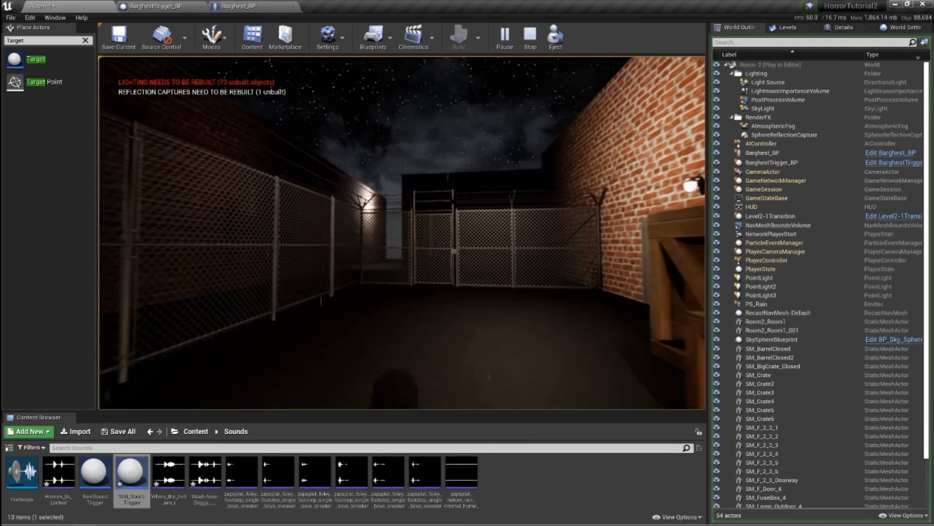
{"action": "key", "text": "w"}
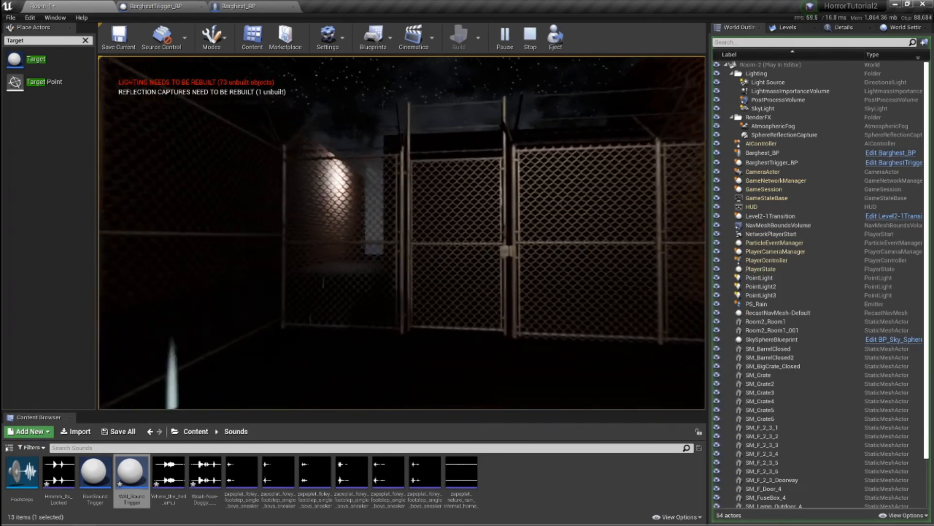
{"action": "key", "text": "w"}
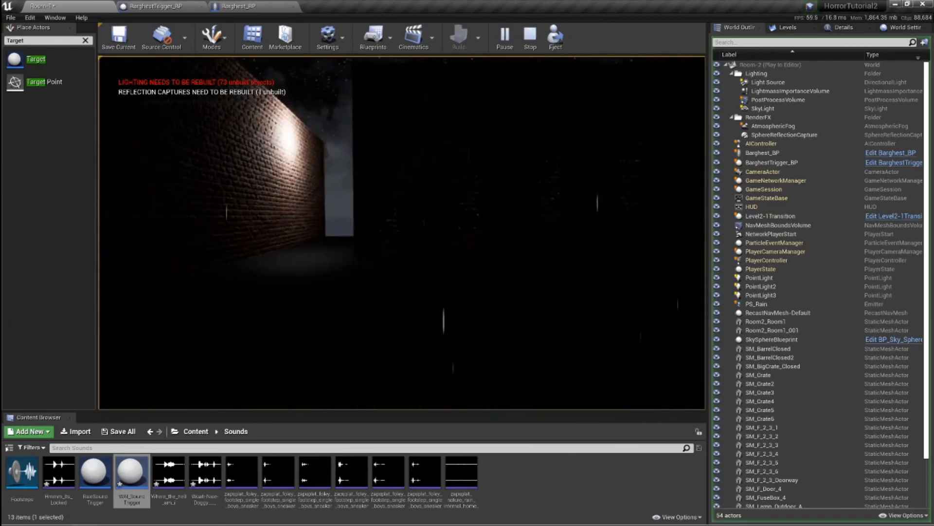
{"action": "key", "text": "s"}
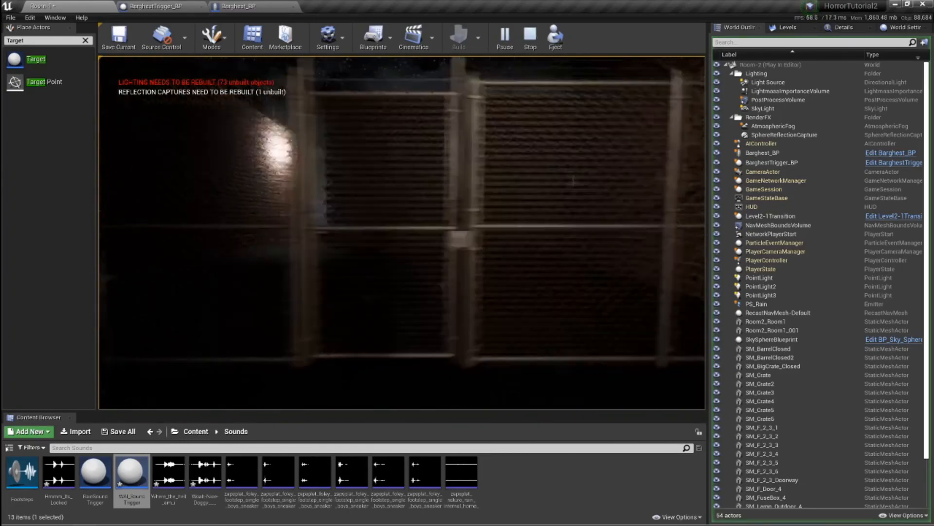
{"action": "key", "text": "w"}
{"action": "key", "text": "space"}
{"action": "key", "text": "w"}
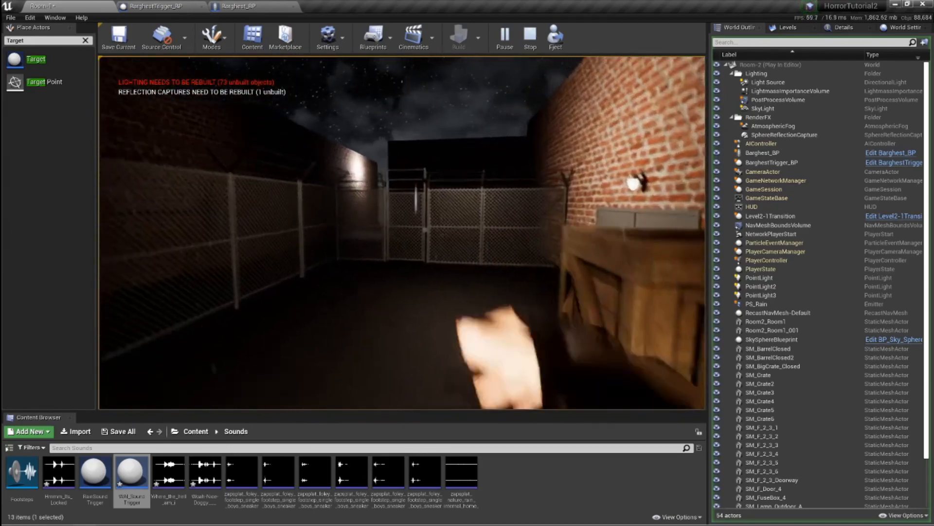
Walk to the chain-link gate again, inspect the fence, crates and entrance door area, and release the mouse from the running game.
{"action": "key", "text": "w"}
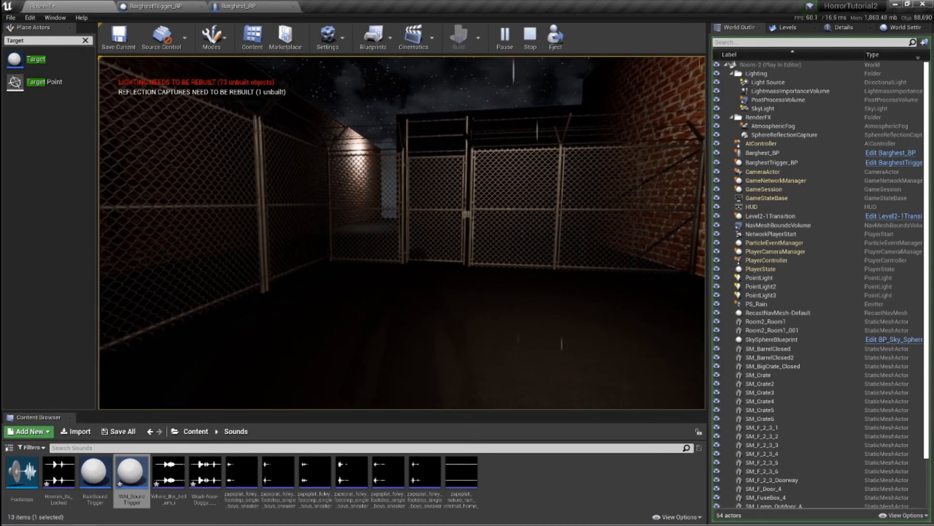
{"action": "key", "text": "w"}
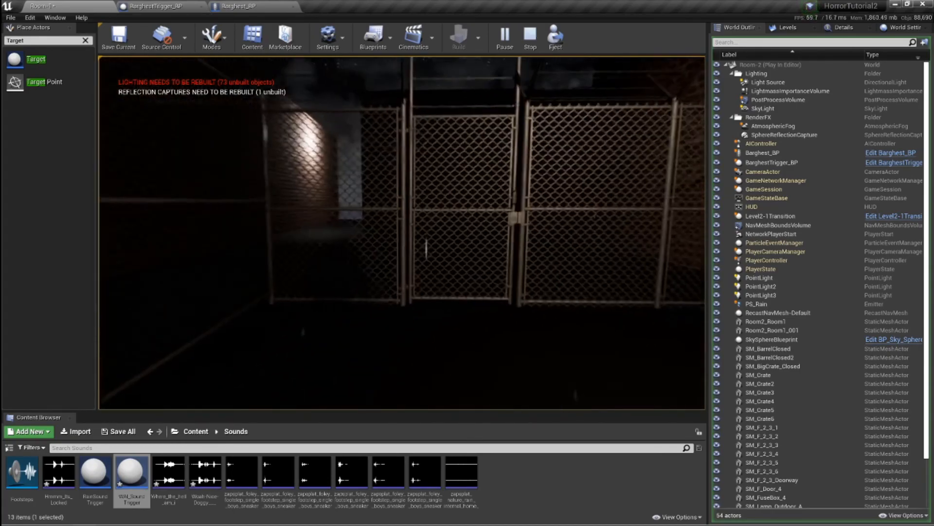
{"action": "key", "text": "w"}
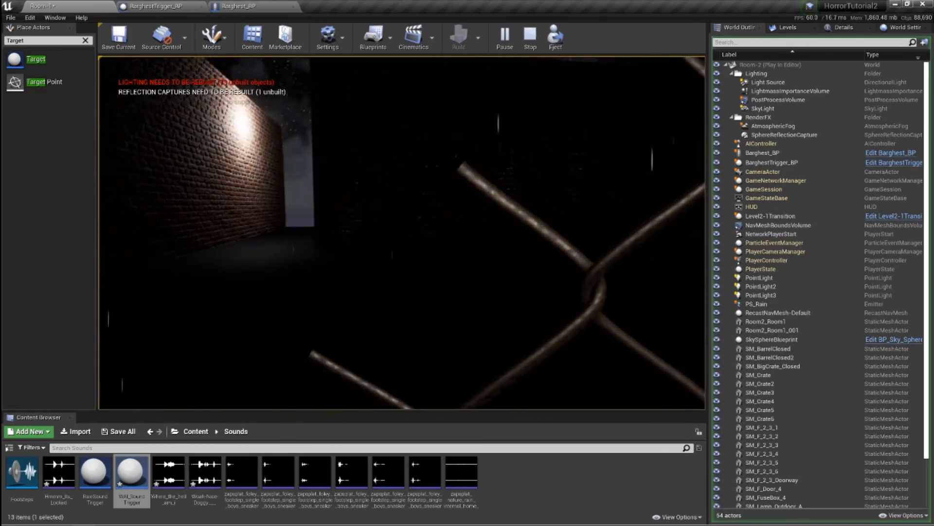
{"action": "key", "text": "w"}
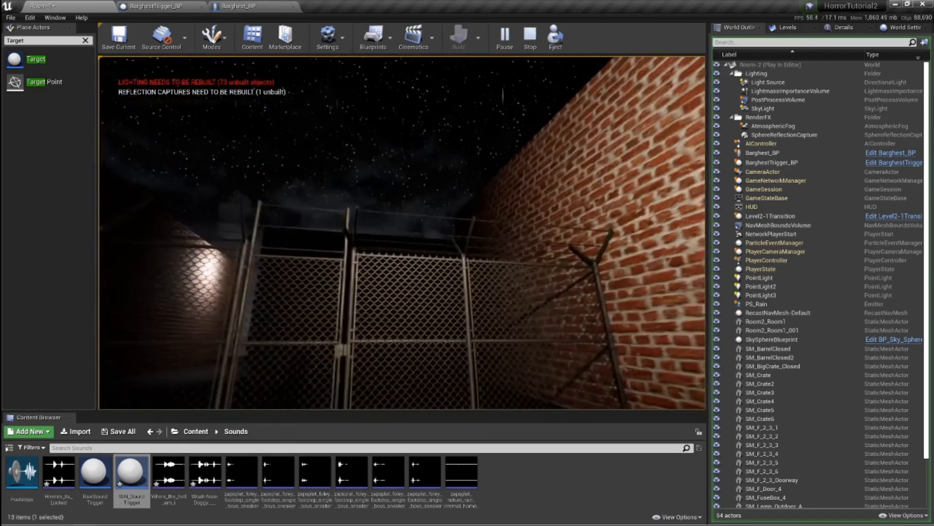
{"action": "key", "text": "w"}
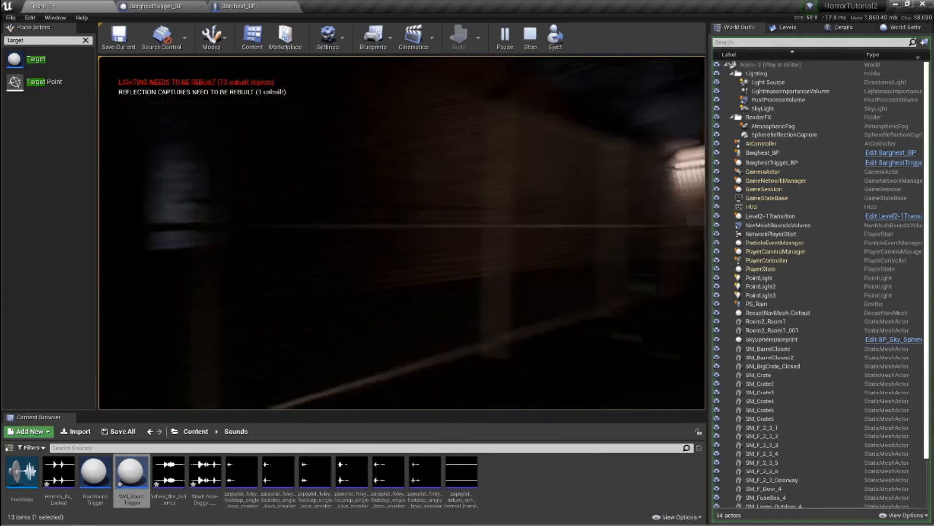
{"action": "key", "text": "w"}
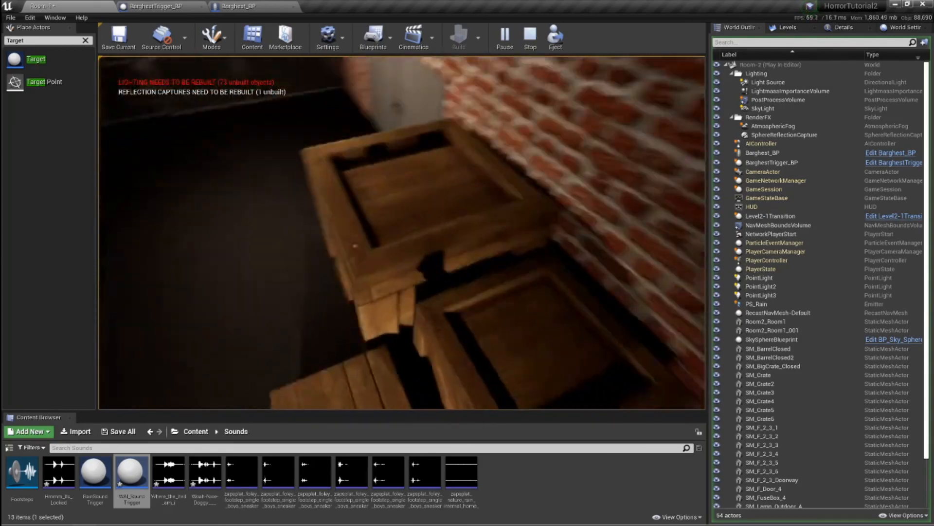
{"action": "key", "text": "w"}
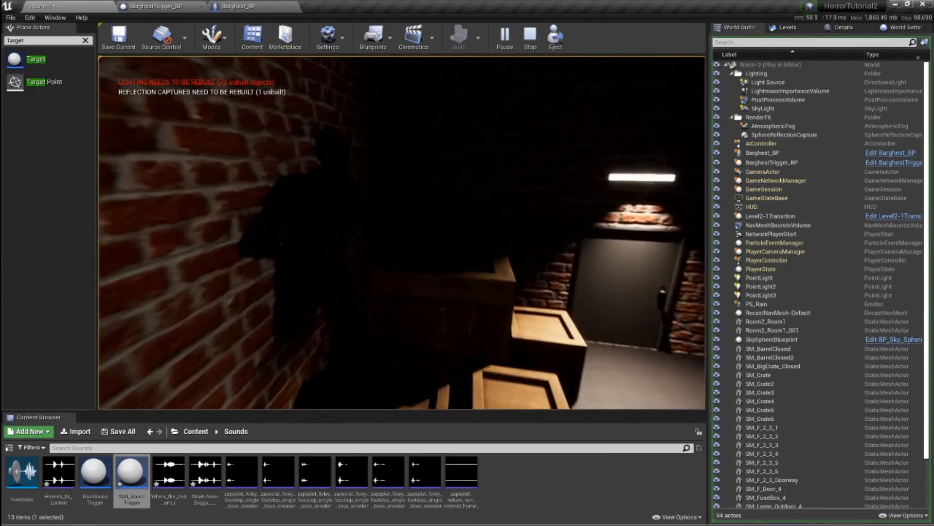
{"action": "key", "text": "w"}
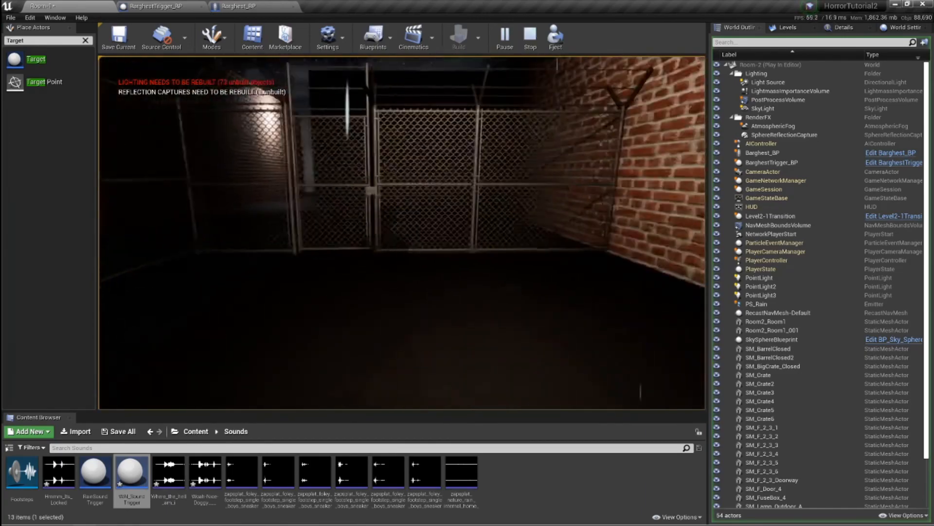
{"action": "key", "text": "shift+F1"}
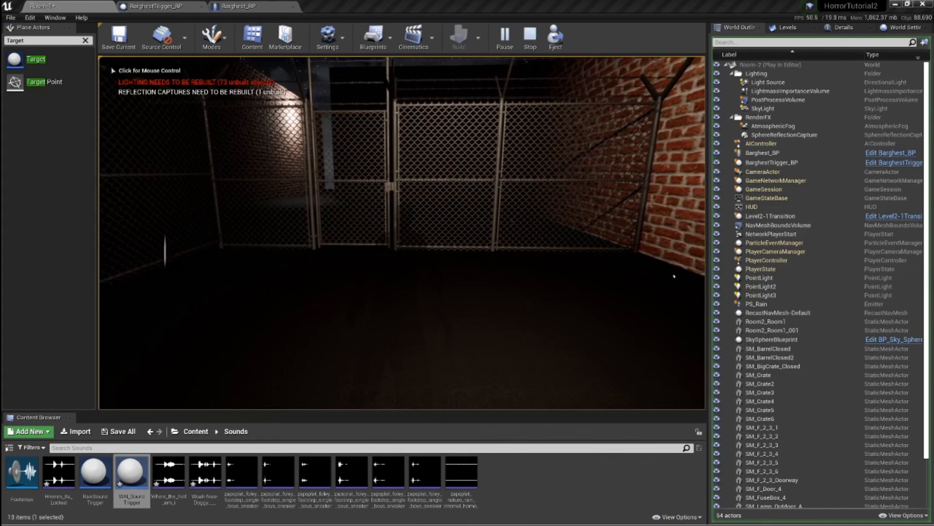